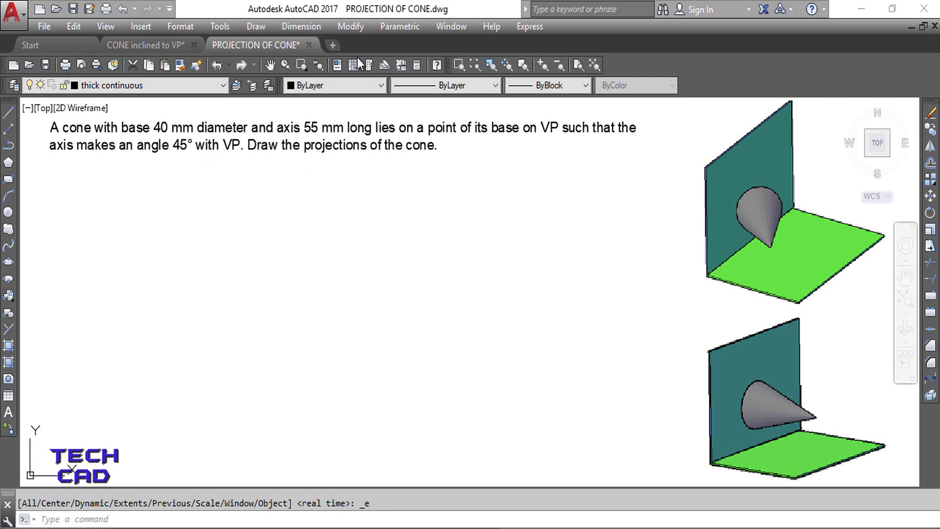
# Switch to the CONE inclined to VP drawing and orbit the 3D model to examine the cone's position against the VP and HP
pyautogui.click(141, 45)
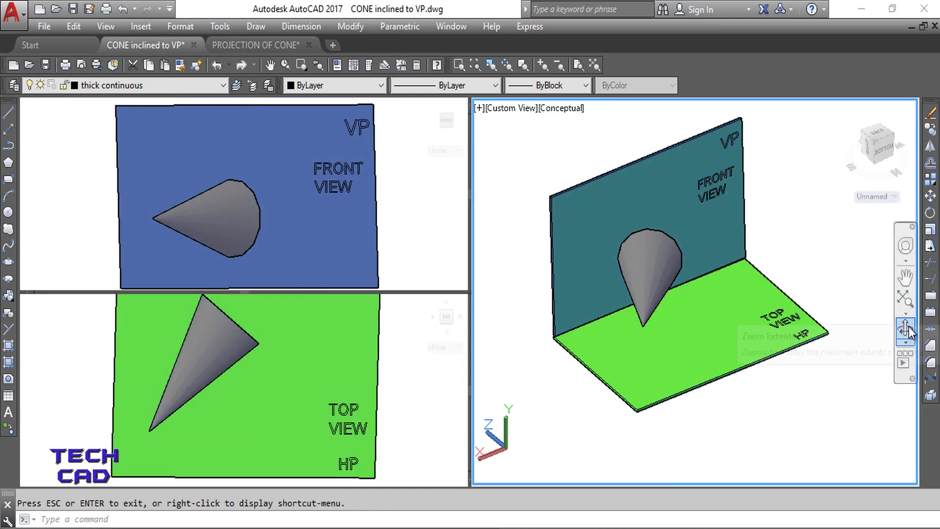
pyautogui.click(901, 325)
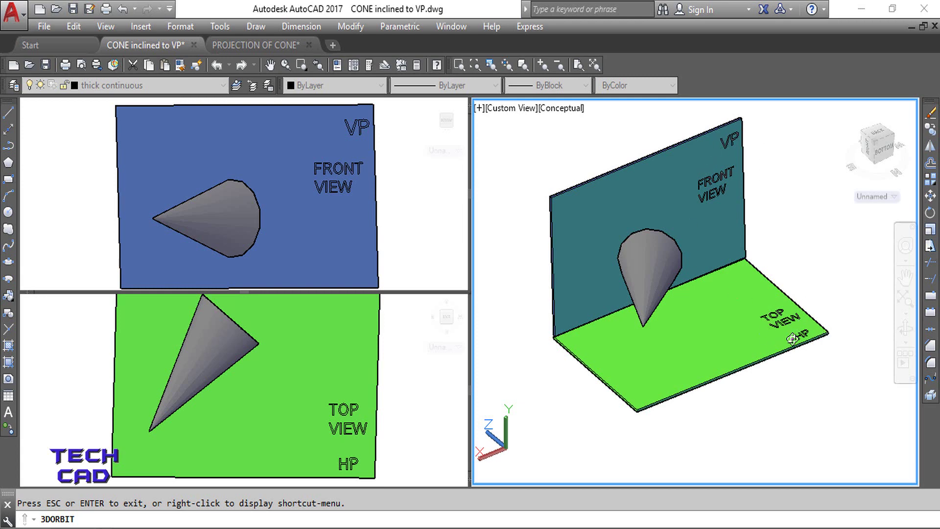
pyautogui.moveTo(706, 218); pyautogui.dragTo(710, 178)
pyautogui.moveTo(709, 262); pyautogui.dragTo(707, 332)
pyautogui.moveTo(706, 240); pyautogui.dragTo(689, 222)
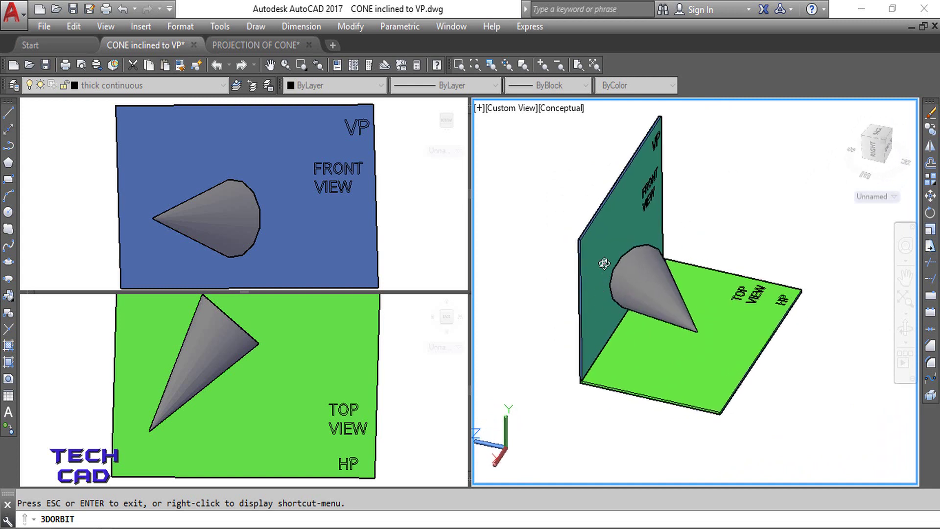
pyautogui.moveTo(700, 286); pyautogui.dragTo(673, 219)
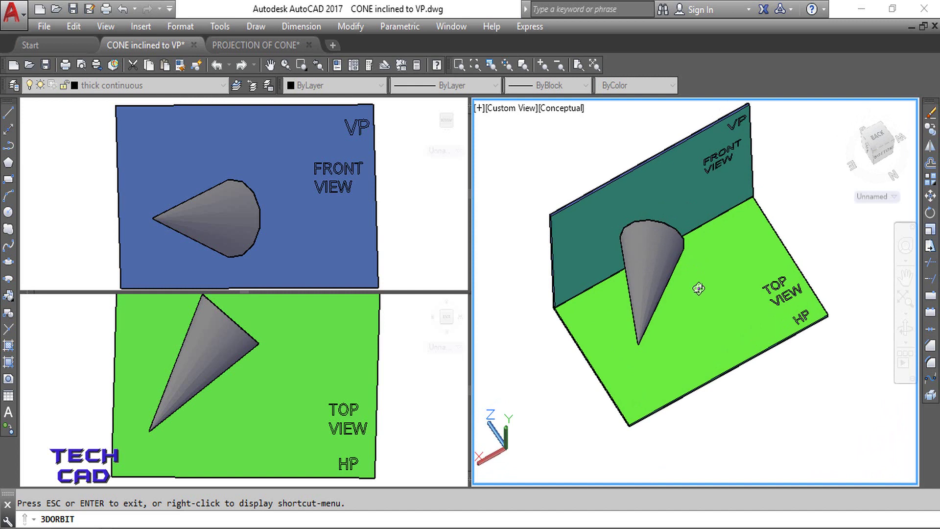
pyautogui.moveTo(699, 289); pyautogui.dragTo(637, 296)
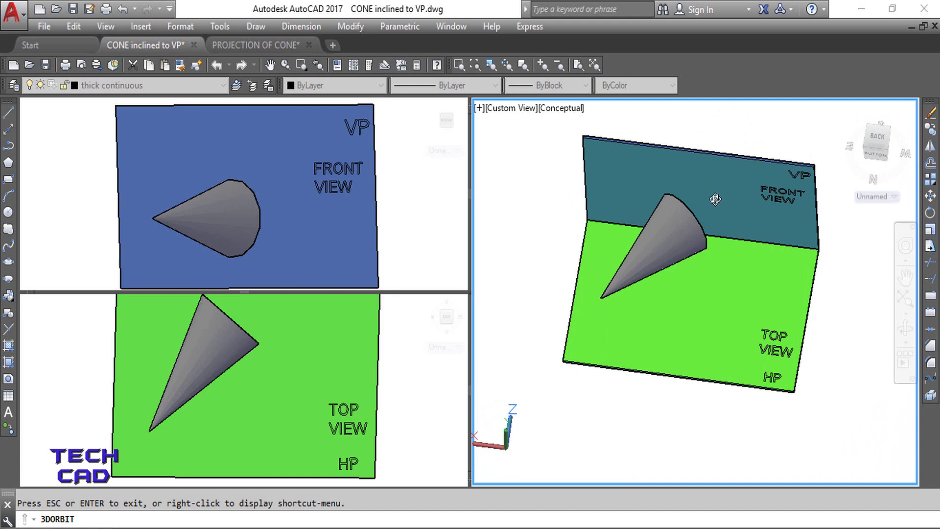
pyautogui.moveTo(798, 255); pyautogui.dragTo(816, 193)
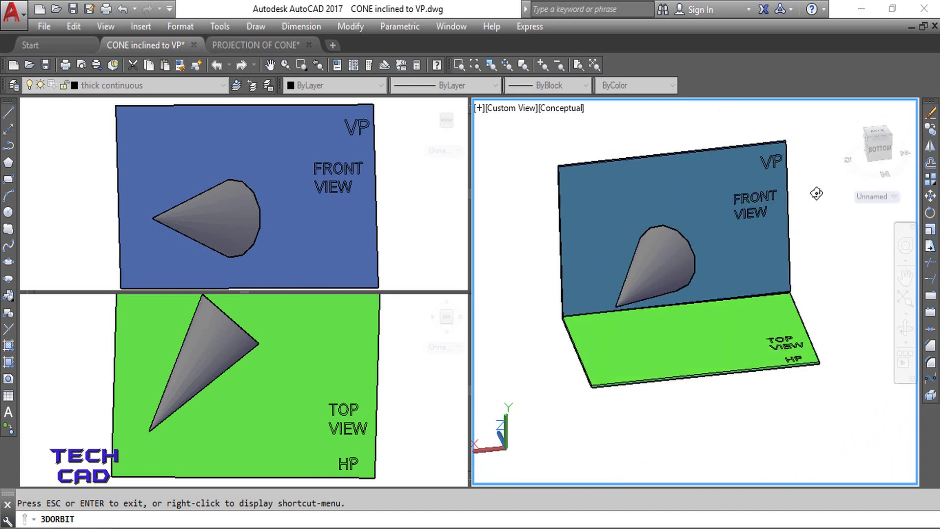
pyautogui.moveTo(748, 280); pyautogui.dragTo(768, 273)
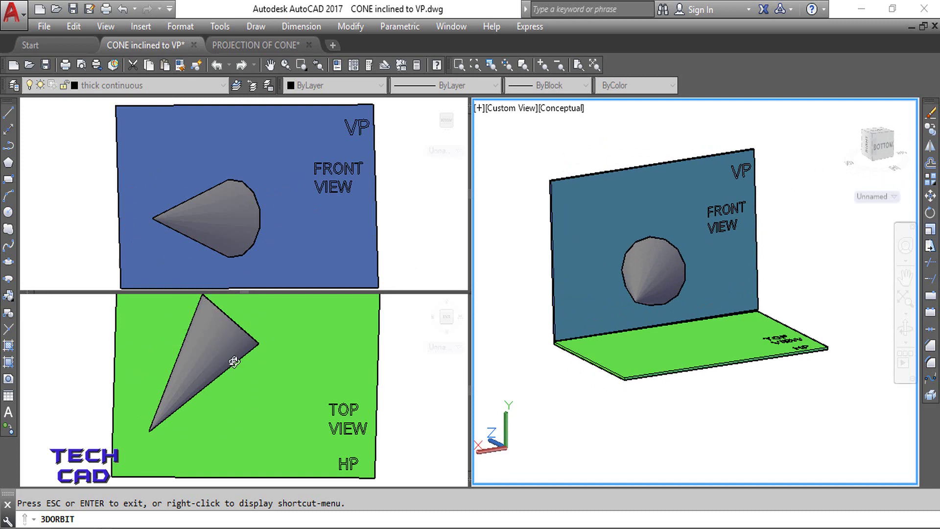
pyautogui.moveTo(541, 297); pyautogui.dragTo(561, 361)
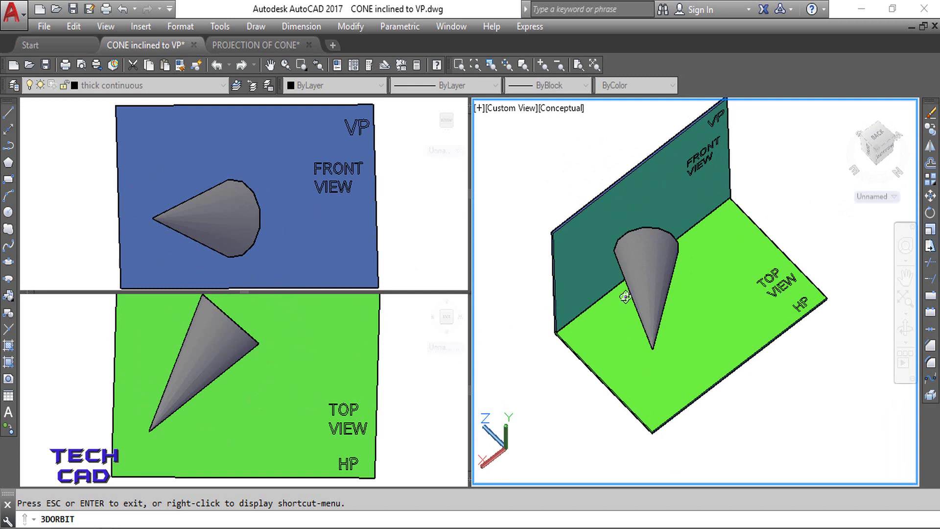
pyautogui.moveTo(789, 224); pyautogui.dragTo(781, 177)
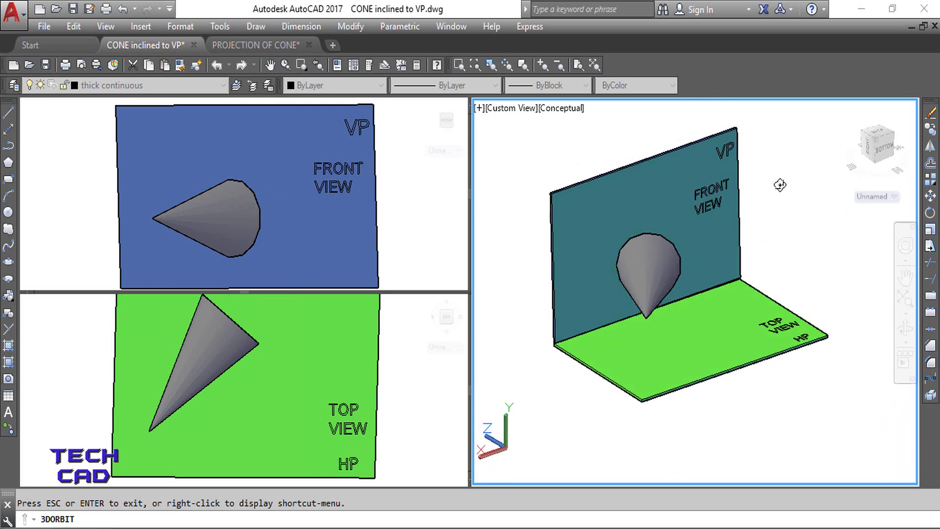
pyautogui.moveTo(785, 227); pyautogui.dragTo(755, 271)
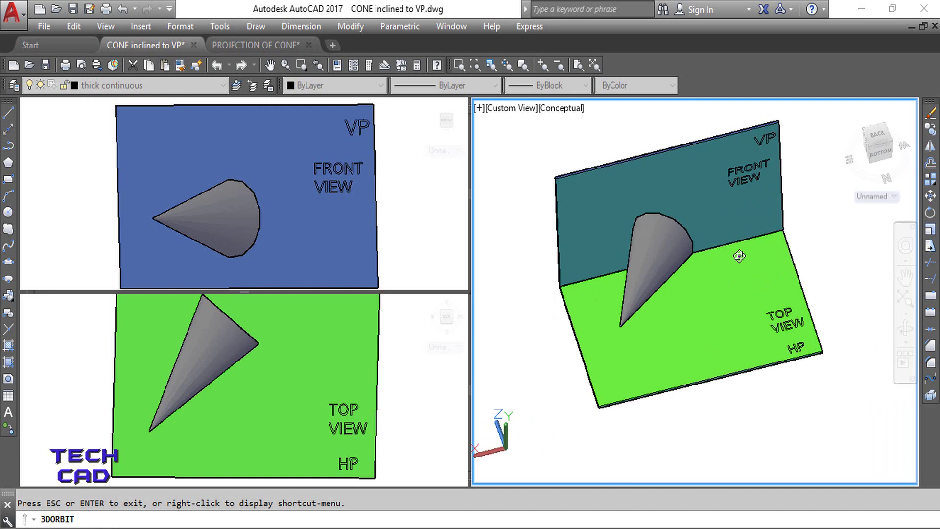
pyautogui.moveTo(834, 276); pyautogui.dragTo(738, 293)
pyautogui.press('Escape')
# Rotate the cone solid about the vertical axis through its contact point until its axis is perpendicular to the VP
pyautogui.click(656, 283)
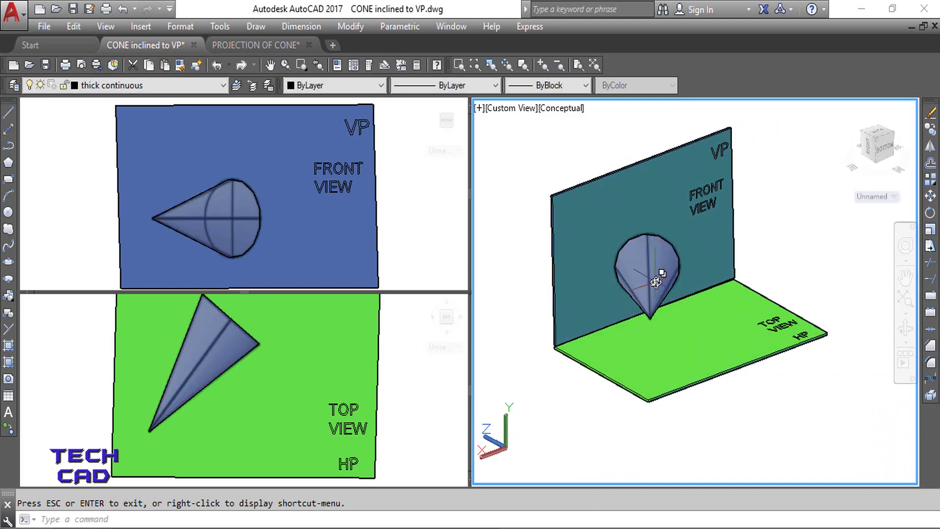
pyautogui.click(656, 283)
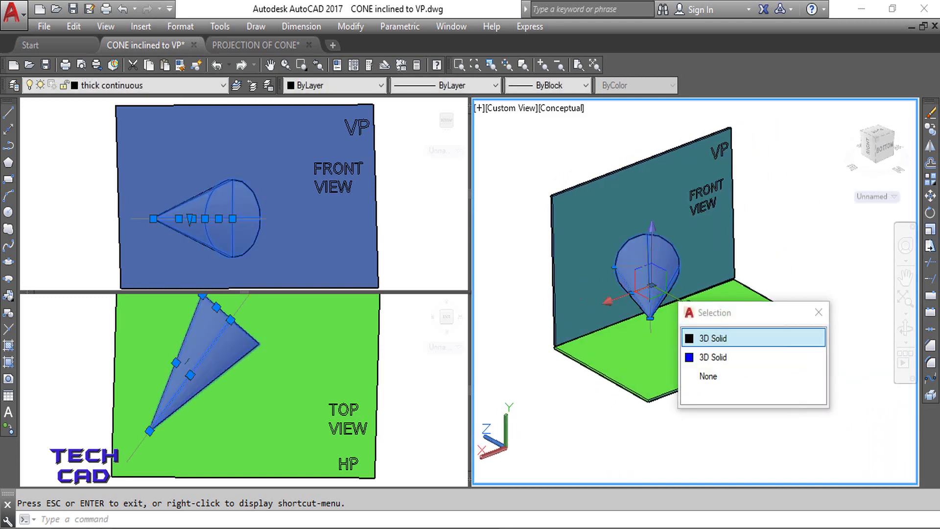
pyautogui.click(753, 338)
pyautogui.click(573, 274)
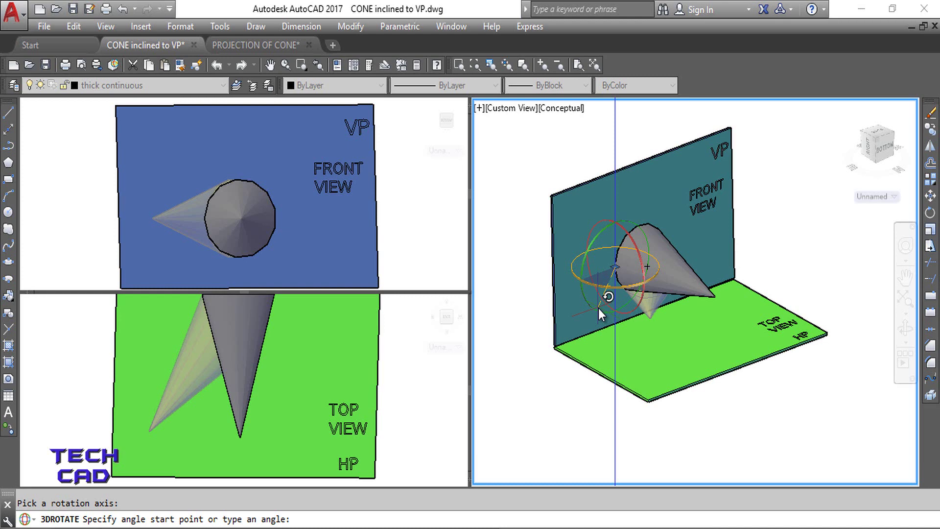
pyautogui.write('30')
pyautogui.press('Return')
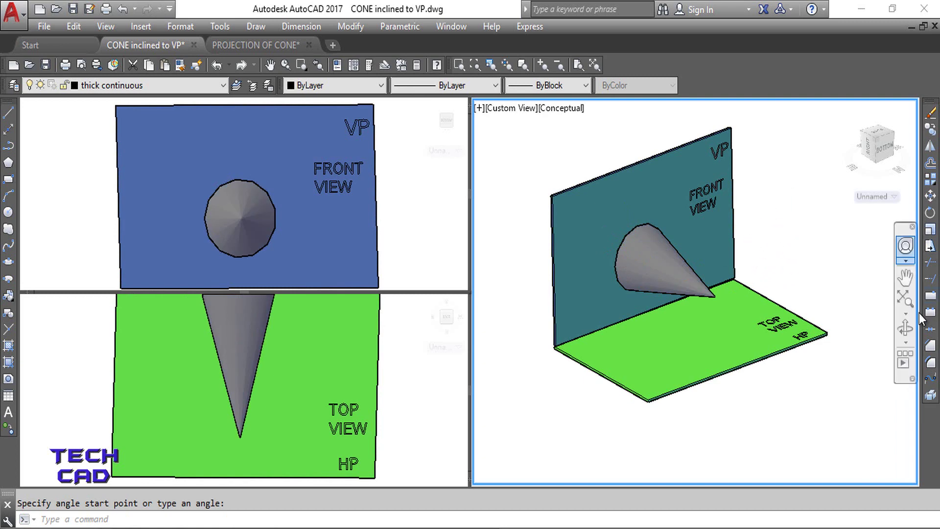
pyautogui.click(903, 329)
pyautogui.moveTo(759, 235); pyautogui.dragTo(754, 275)
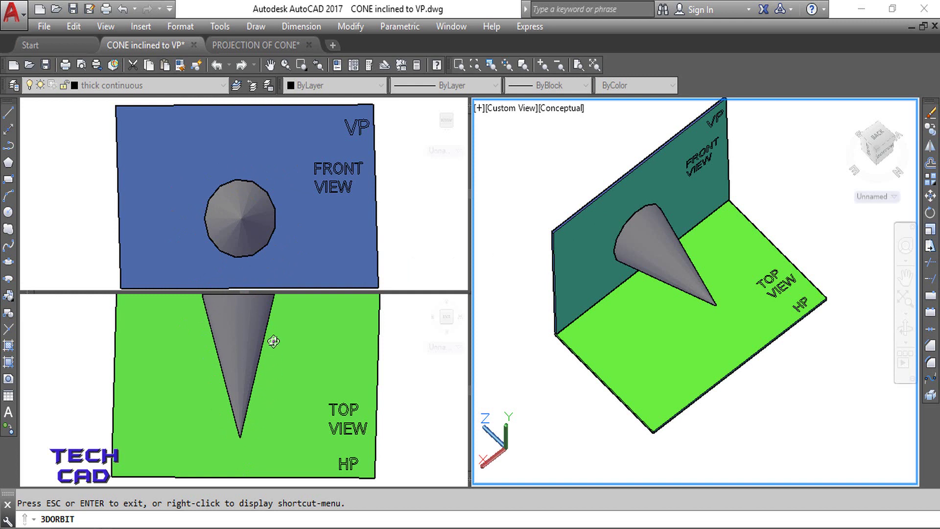
# In the PROJECTION OF CONE drawing, draw a long horizontal reference line across the space below the problem text with Ortho on
pyautogui.click(230, 46)
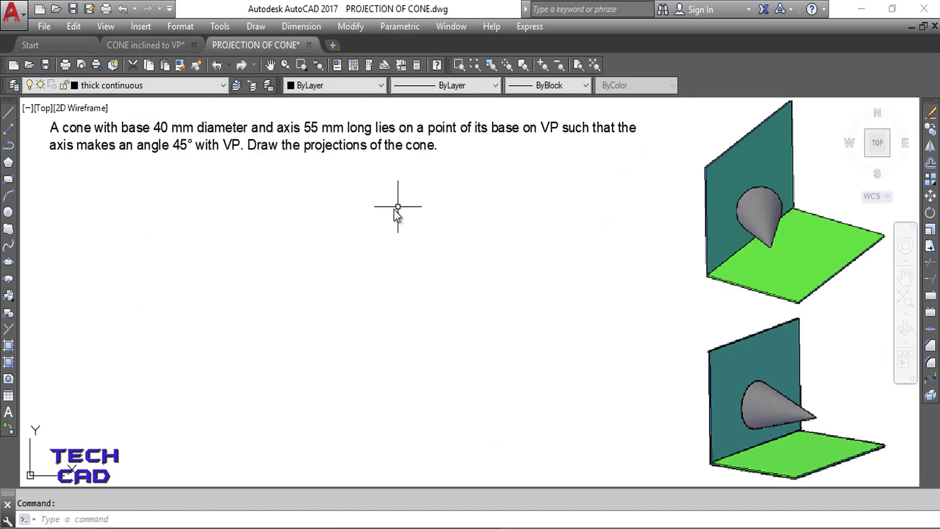
pyautogui.click(9, 112)
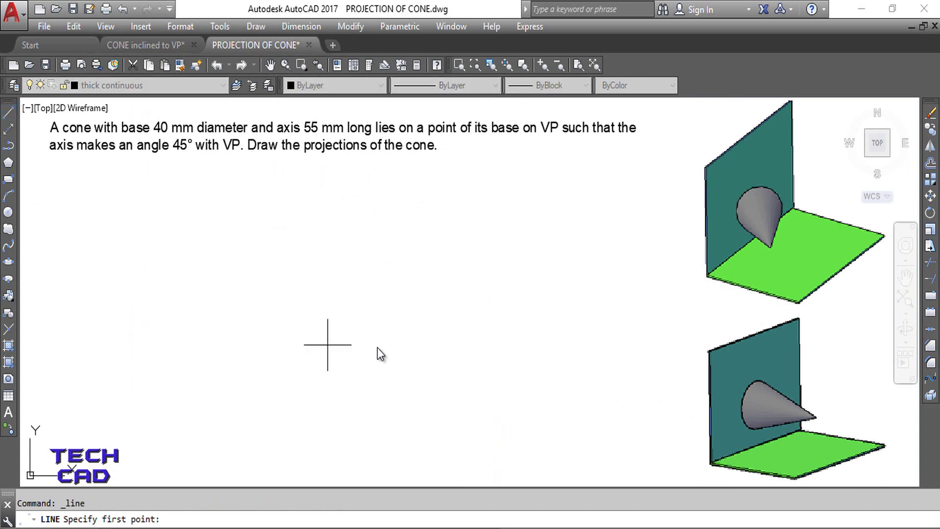
pyautogui.press('F8')
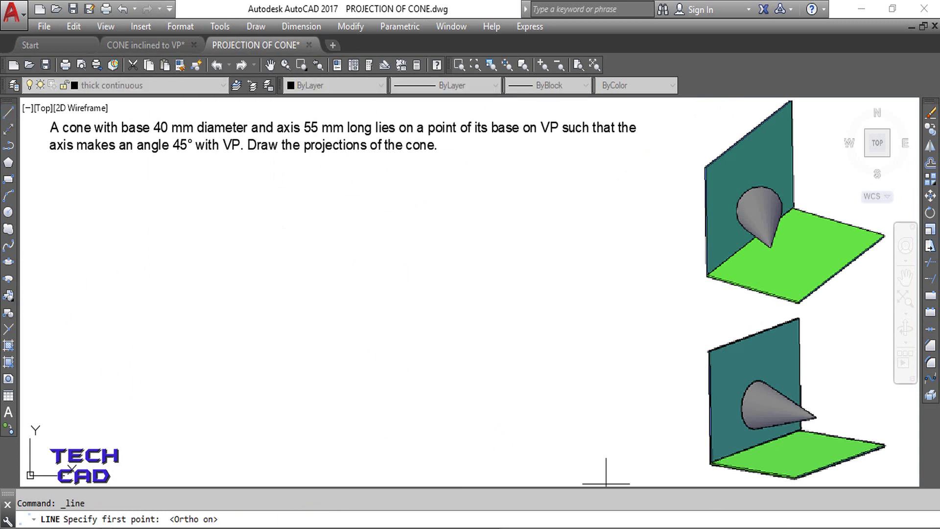
pyautogui.click(51, 302)
pyautogui.click(528, 302)
pyautogui.press('Escape')
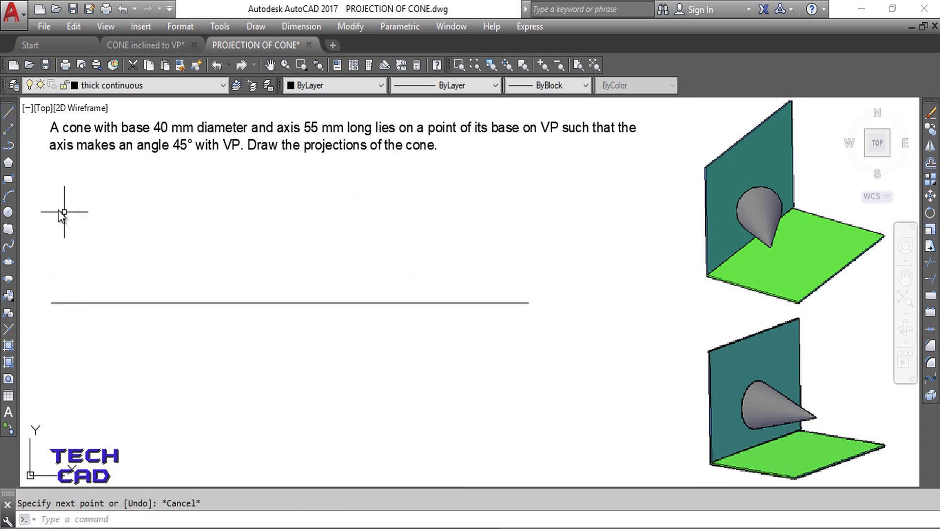
# Draw a circle of radius 20 above the reference line near its left part for the cone's base
pyautogui.click(8, 214)
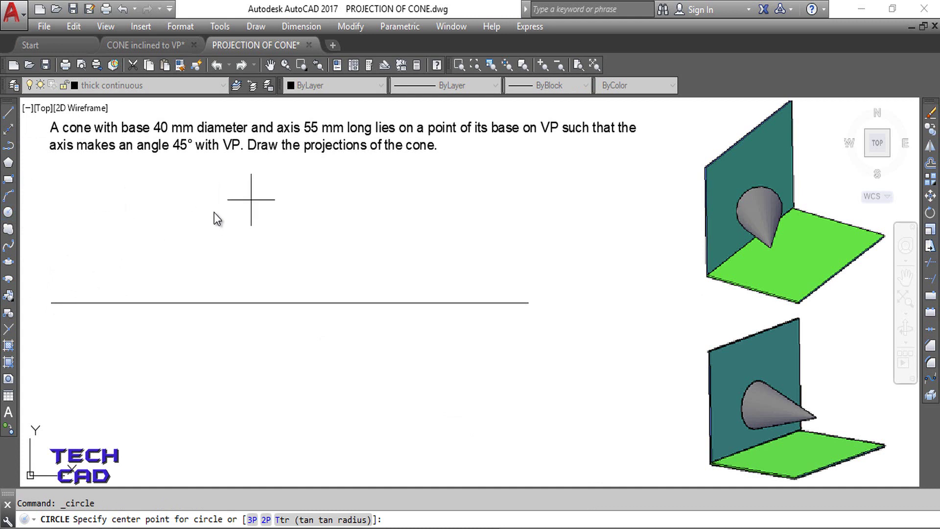
pyautogui.click(177, 222)
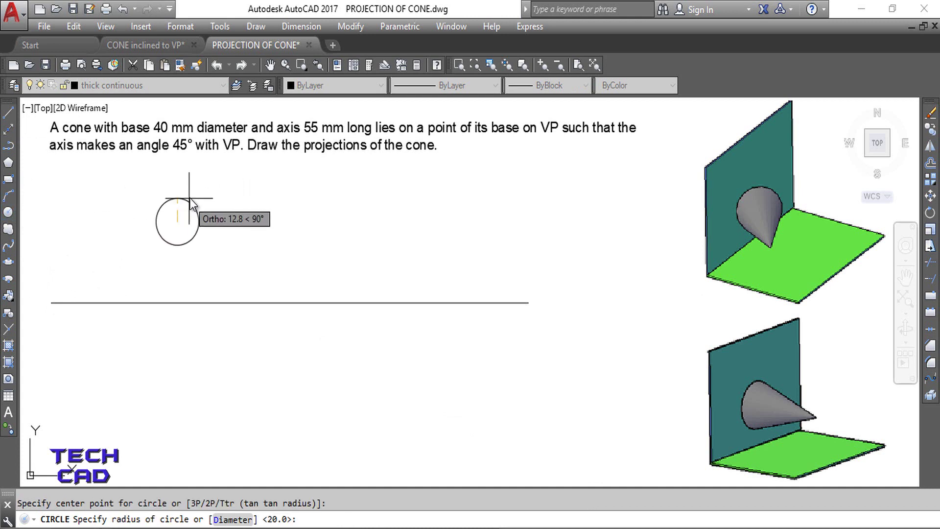
pyautogui.write('20')
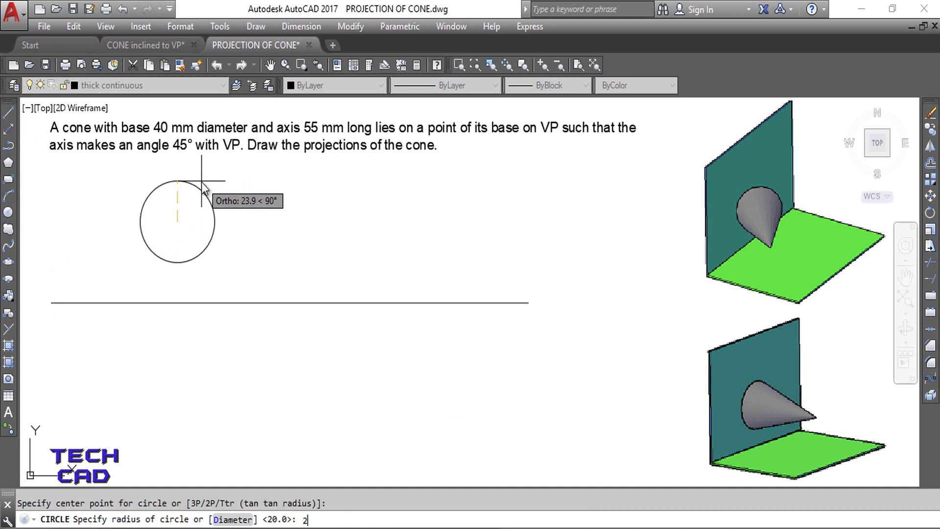
pyautogui.press('Return')
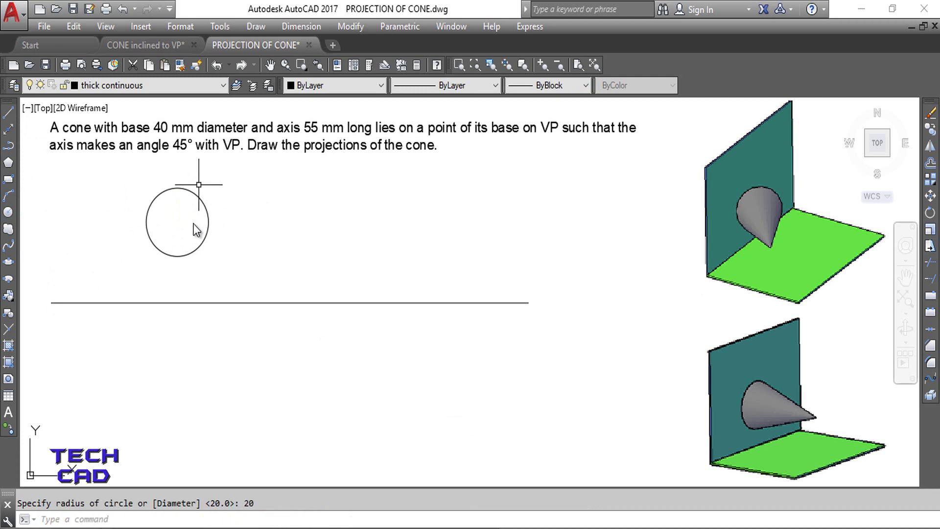
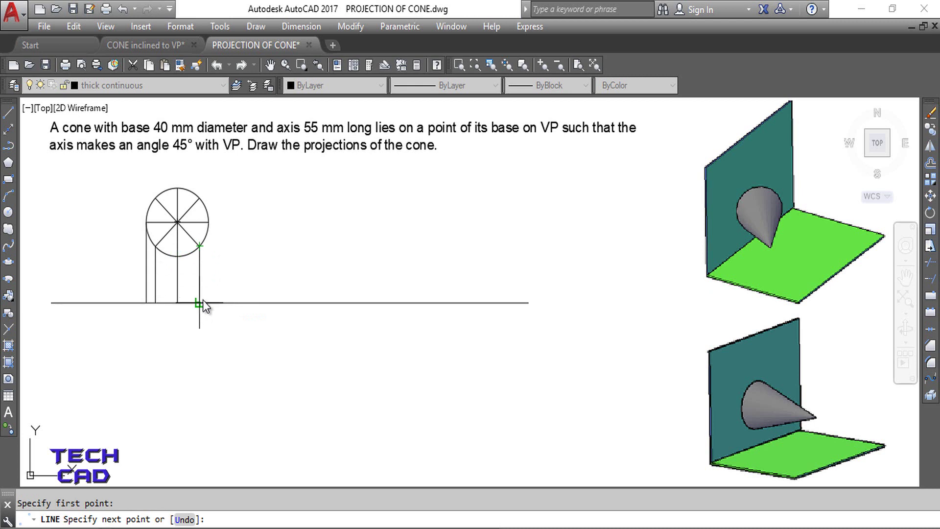
# Draw vertical projection lines from the circle's lower-right division point and right quadrant down to the reference line
pyautogui.click(198, 303)
pyautogui.press('Return')
pyautogui.press('Return')
pyautogui.click(210, 222)
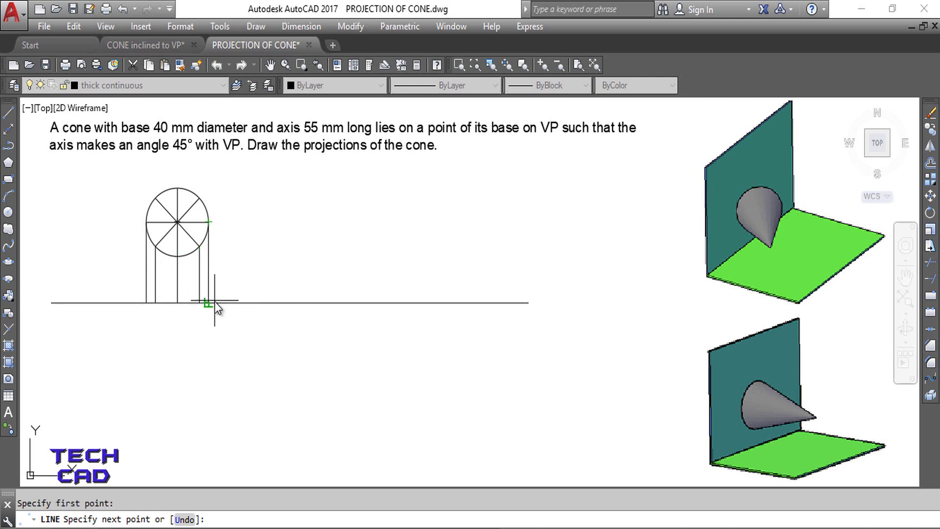
pyautogui.click(214, 304)
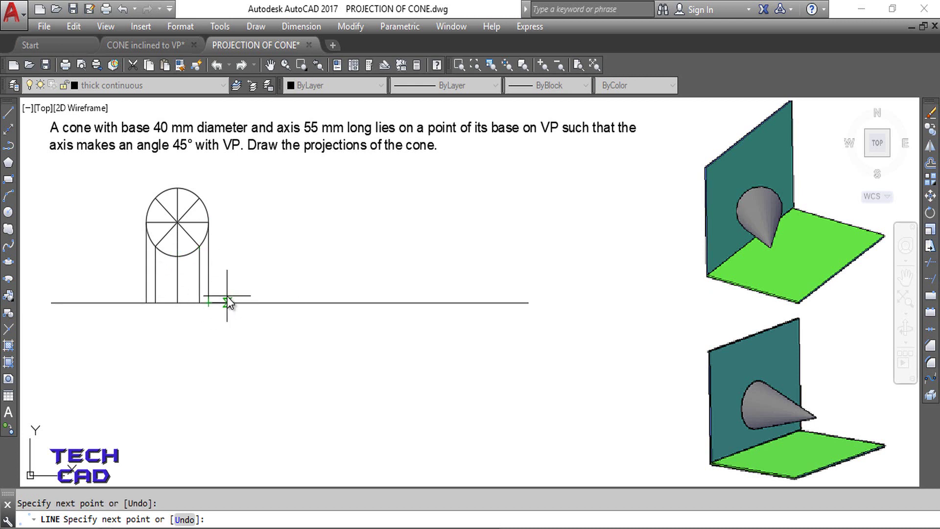
pyautogui.press('Escape')
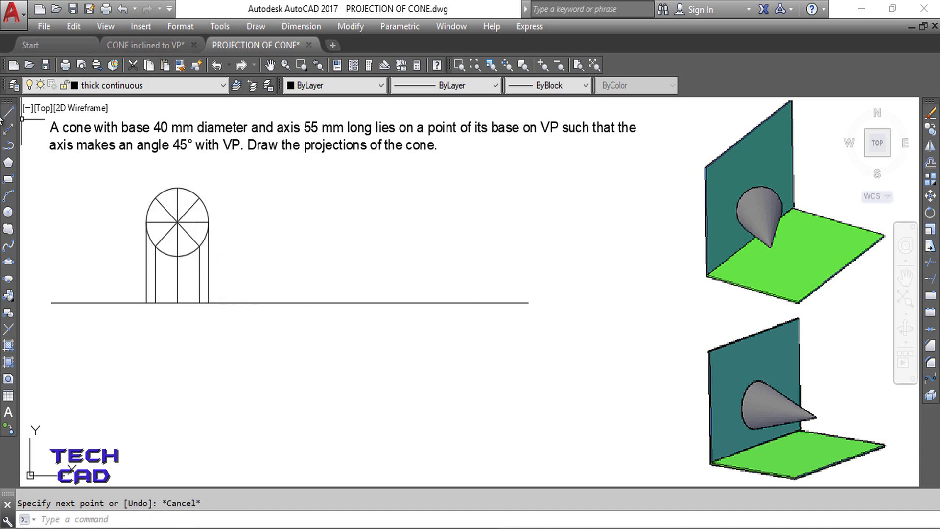
# Add the multiline text label 1' with text height 6 beside the circle's left quadrant
pyautogui.click(9, 414)
pyautogui.click(116, 219)
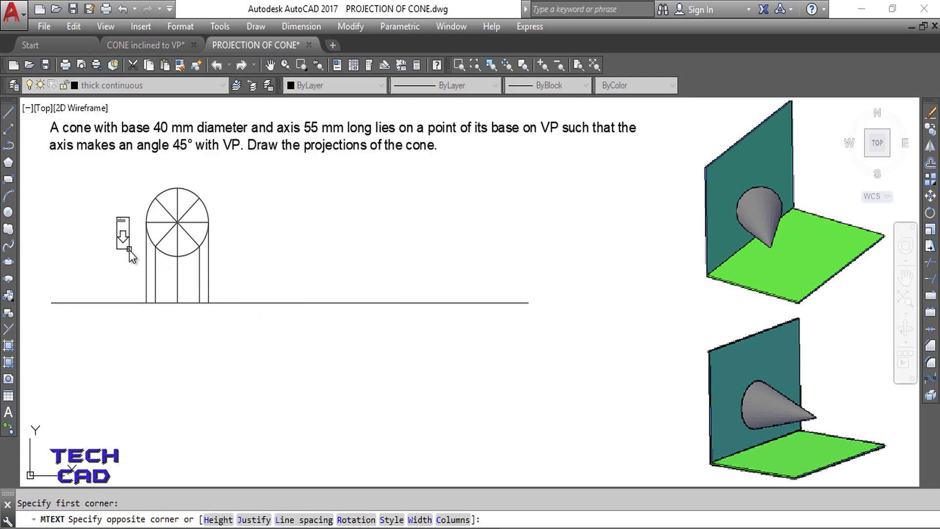
pyautogui.click(130, 251)
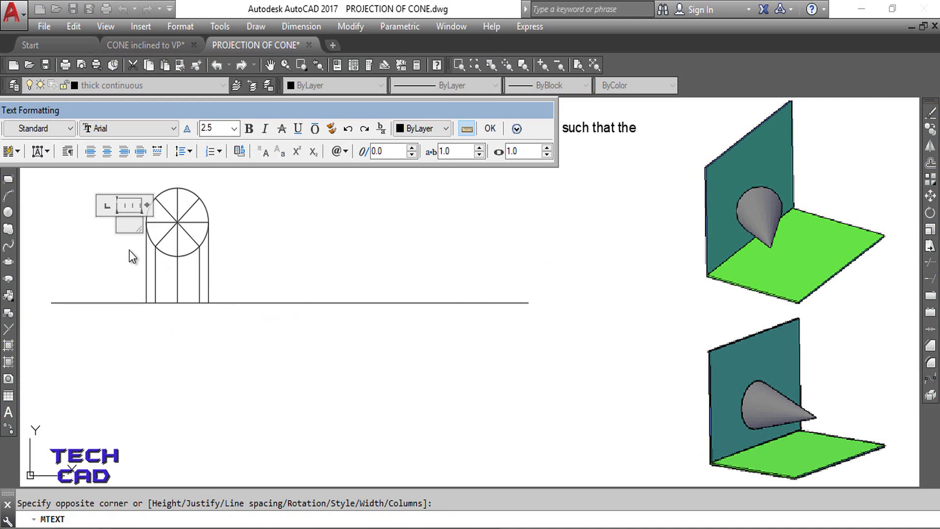
pyautogui.write('1')
pyautogui.hotkey('shift', 'Left')
pyautogui.click(230, 129)
pyautogui.click(217, 145)
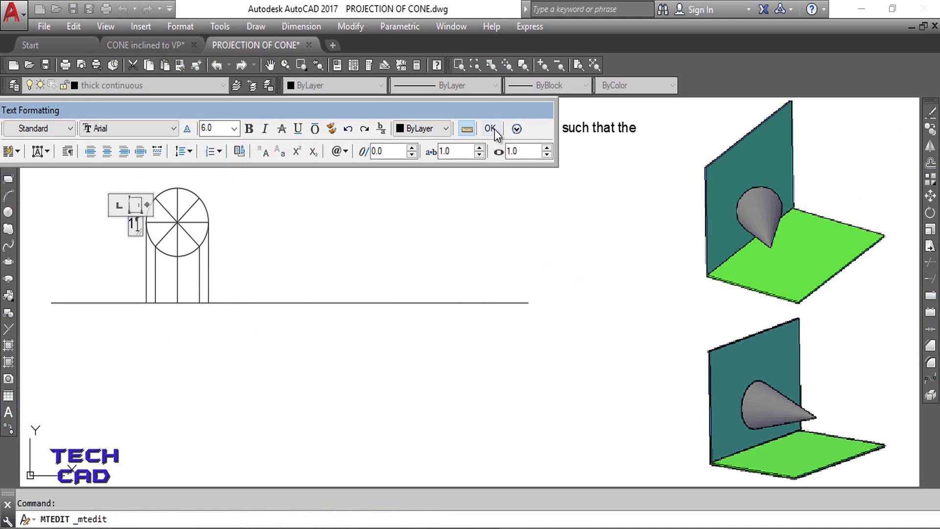
pyautogui.click(490, 129)
# Copy the 1' label to the seven other division points around the circle
pyautogui.click(131, 222)
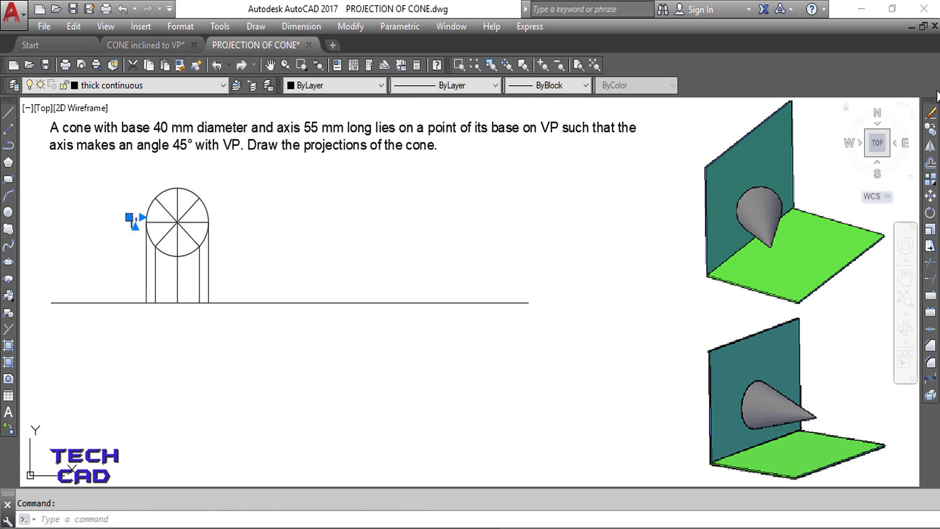
pyautogui.click(930, 129)
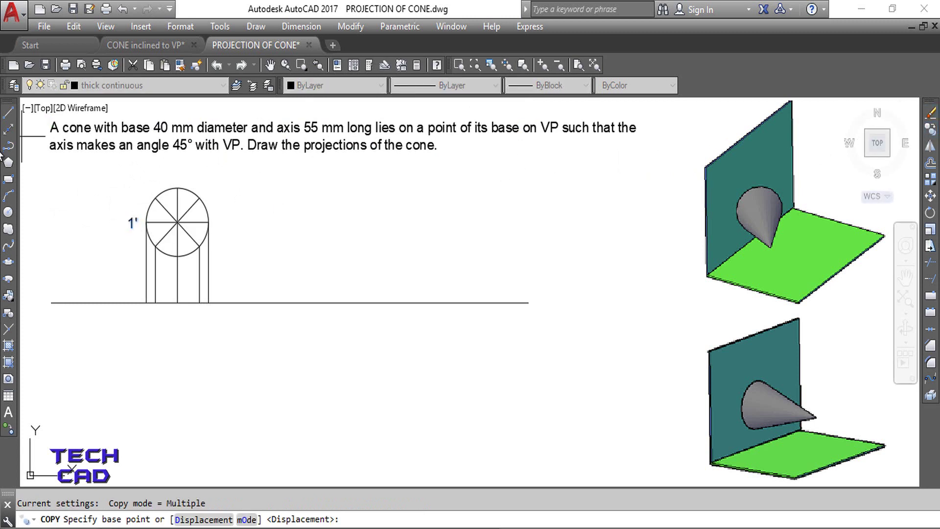
pyautogui.click(131, 224)
pyautogui.click(153, 185)
pyautogui.click(178, 182)
pyautogui.click(205, 188)
pyautogui.click(216, 224)
pyautogui.click(207, 257)
pyautogui.click(185, 269)
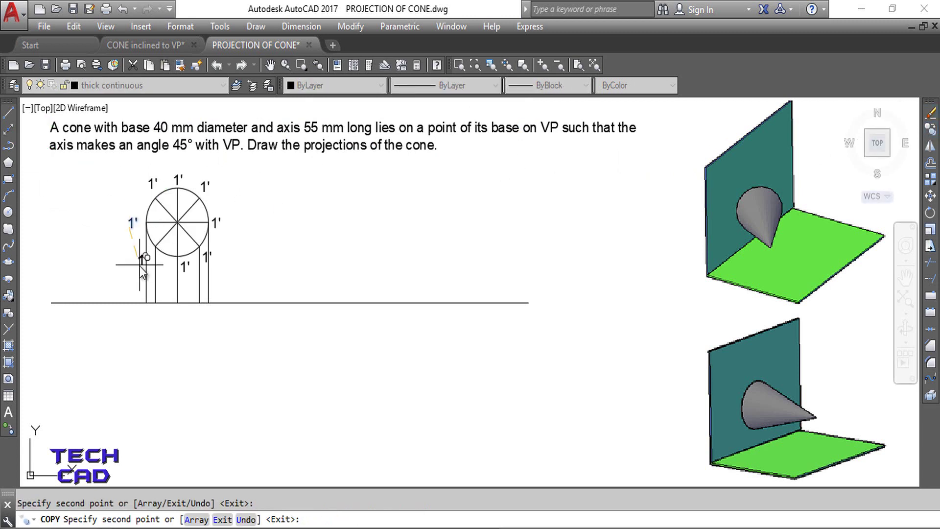
pyautogui.click(149, 261)
pyautogui.press('Escape')
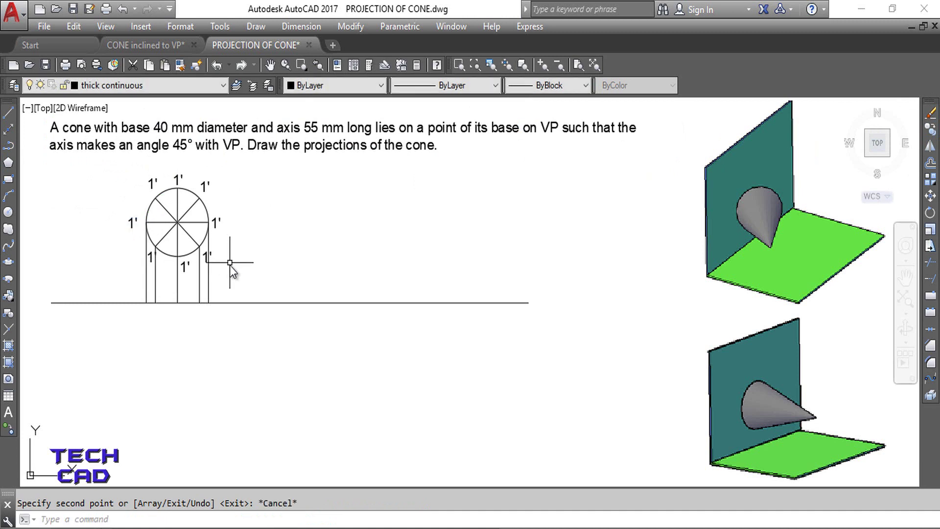
# Change the three labels above the circle to 2', 3' and 4', going clockwise from the upper-left division point
pyautogui.click(153, 187)
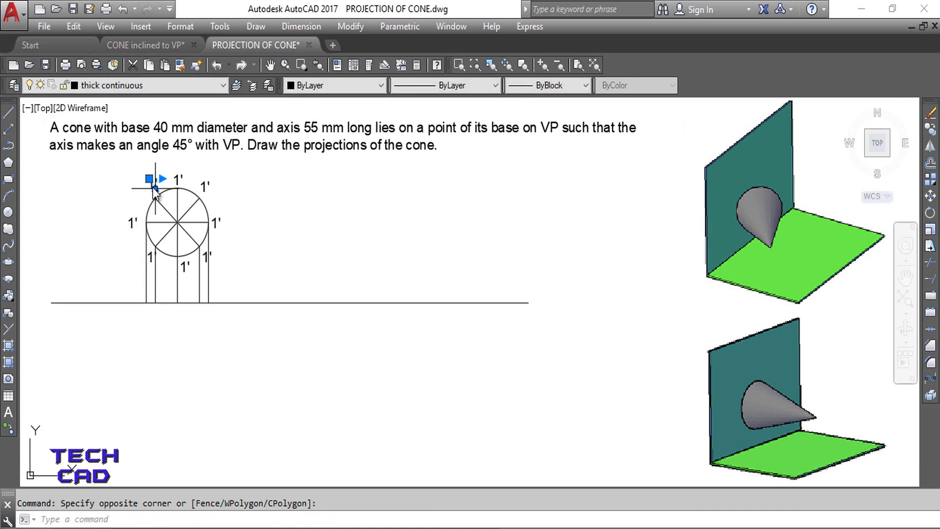
pyautogui.doubleClick(153, 187)
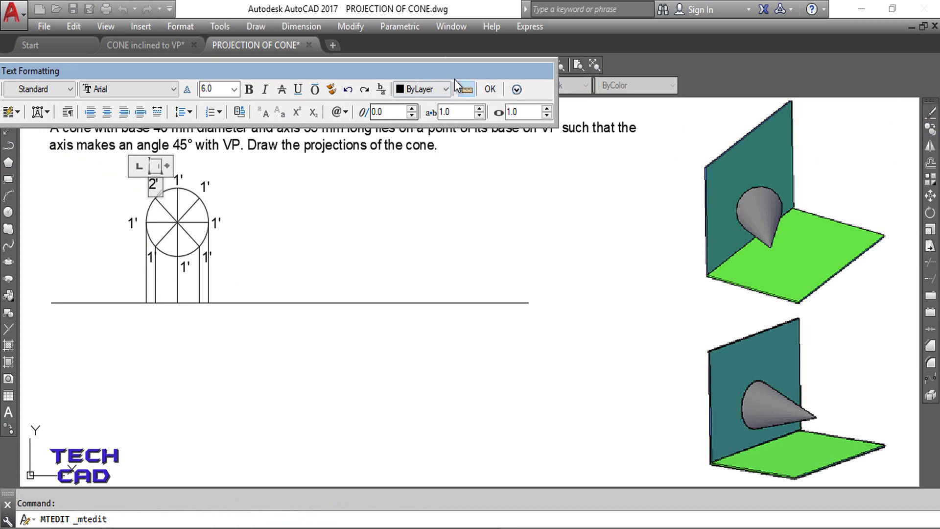
pyautogui.click(490, 88)
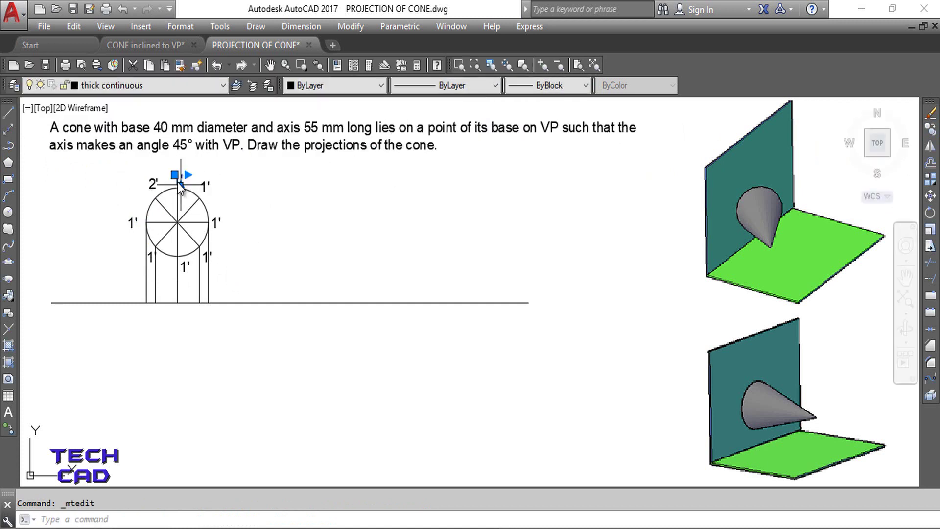
pyautogui.doubleClick(177, 182)
pyautogui.write("3'")
pyautogui.click(203, 192)
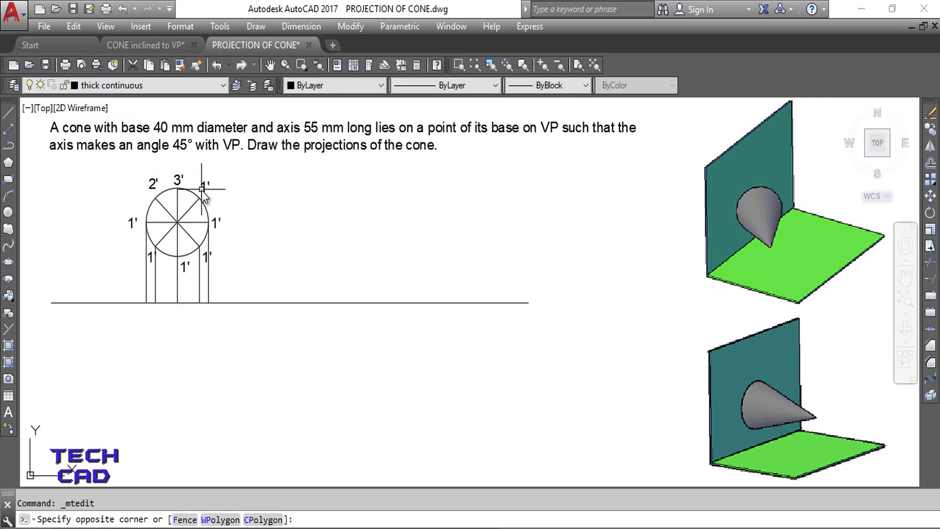
pyautogui.doubleClick(206, 186)
pyautogui.write("4'")
pyautogui.click(214, 224)
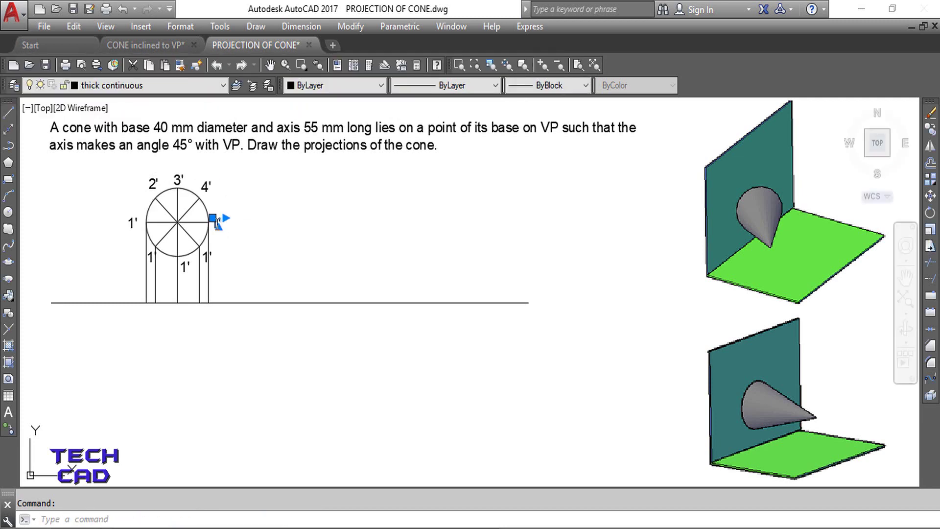
# Change the labels at the circle's right quadrant and lower-right division point to 5' and 6'
pyautogui.doubleClick(215, 223)
pyautogui.write("5'")
pyautogui.click(213, 242)
pyautogui.doubleClick(208, 256)
pyautogui.write("6'")
pyautogui.click(190, 267)
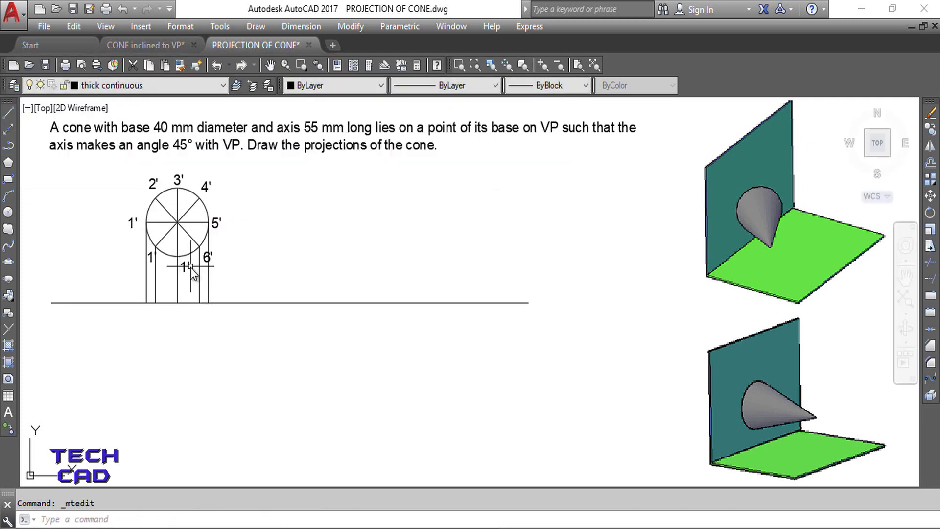
# Change the labels at the circle's bottom quadrant and lower-left division point to 7' and 8', and save the drawing
pyautogui.doubleClick(186, 268)
pyautogui.write("7'")
pyautogui.click(151, 261)
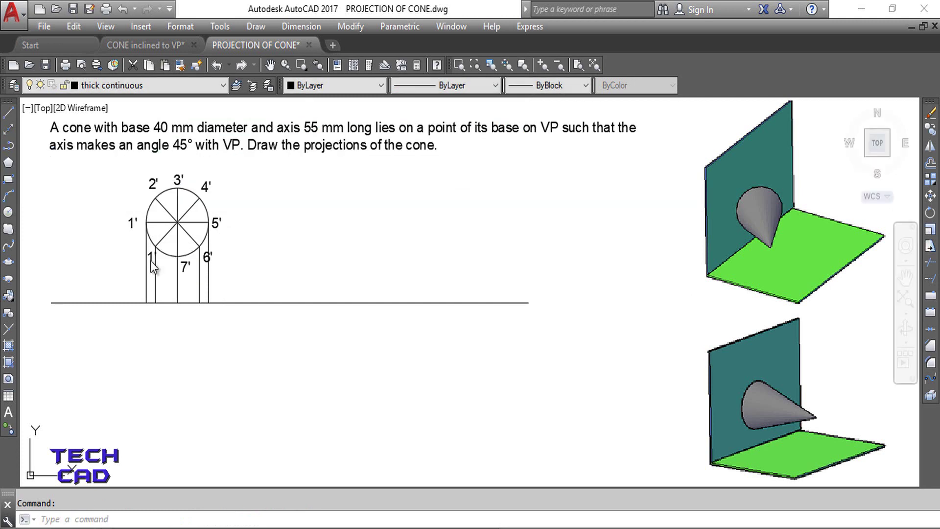
pyautogui.doubleClick(151, 259)
pyautogui.write("8'")
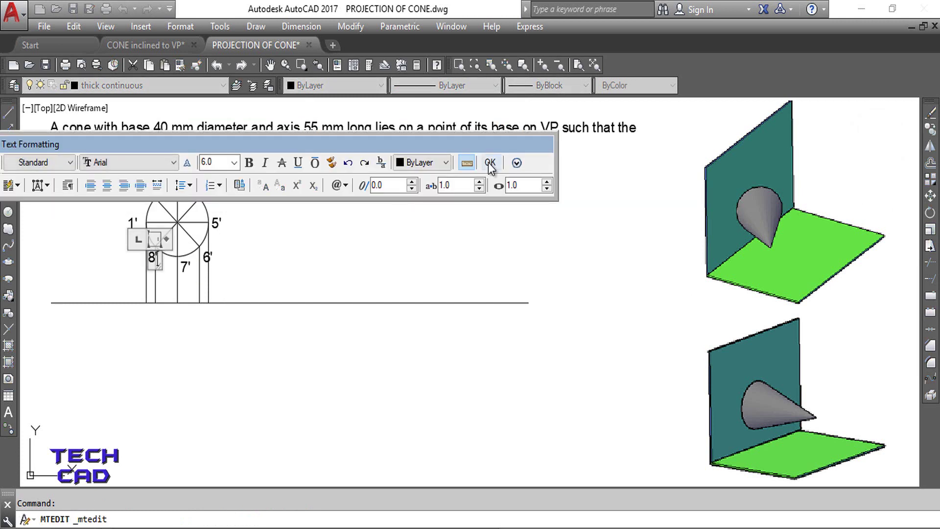
pyautogui.click(490, 162)
pyautogui.hotkey('ctrl', 's')
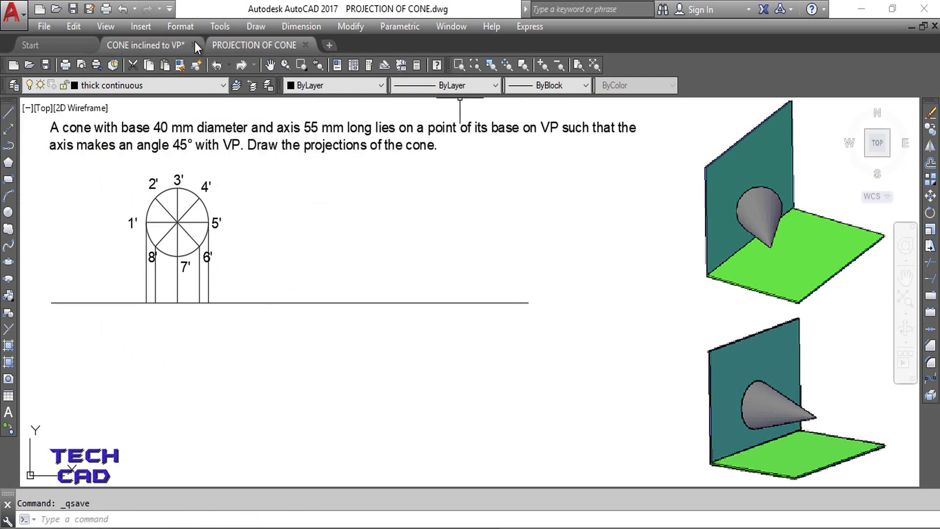
# Draw the cone's axis as a 55 mm line straight down from where the circle's centre projector meets the reference line
pyautogui.click(144, 45)
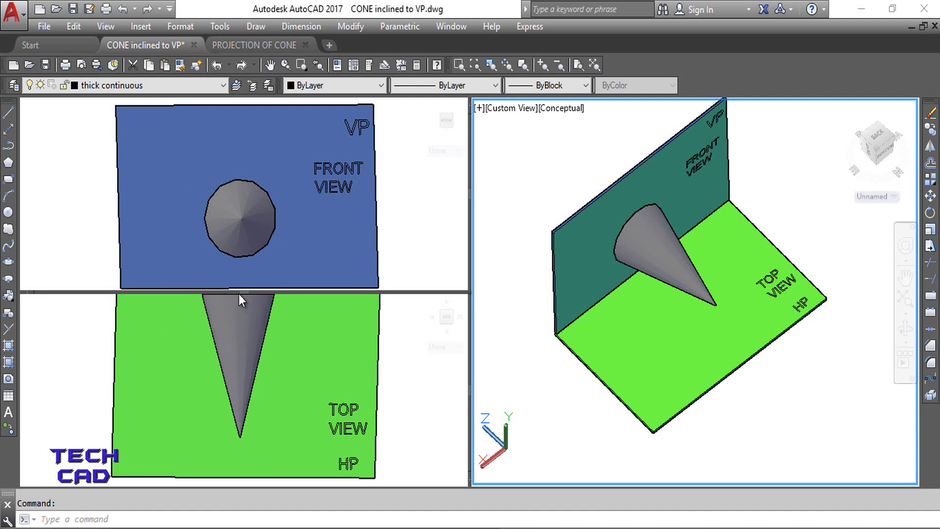
pyautogui.click(273, 45)
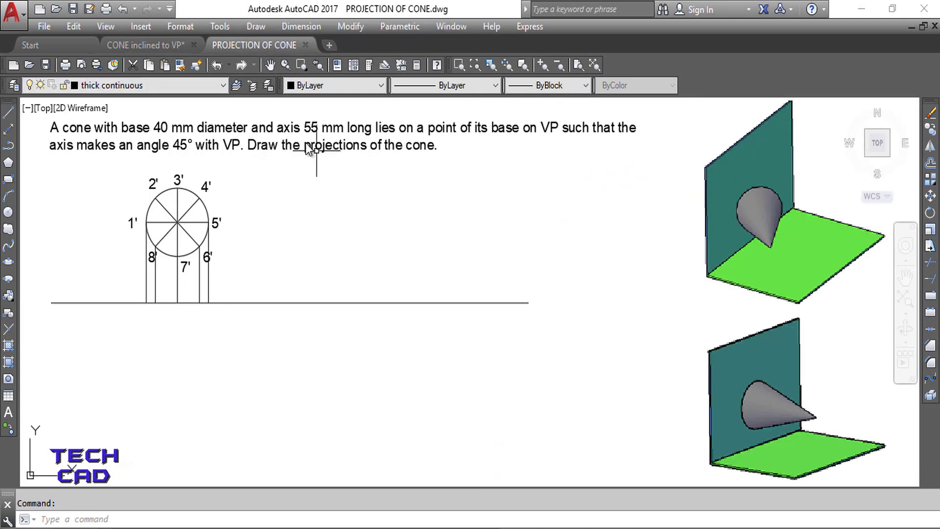
pyautogui.click(8, 113)
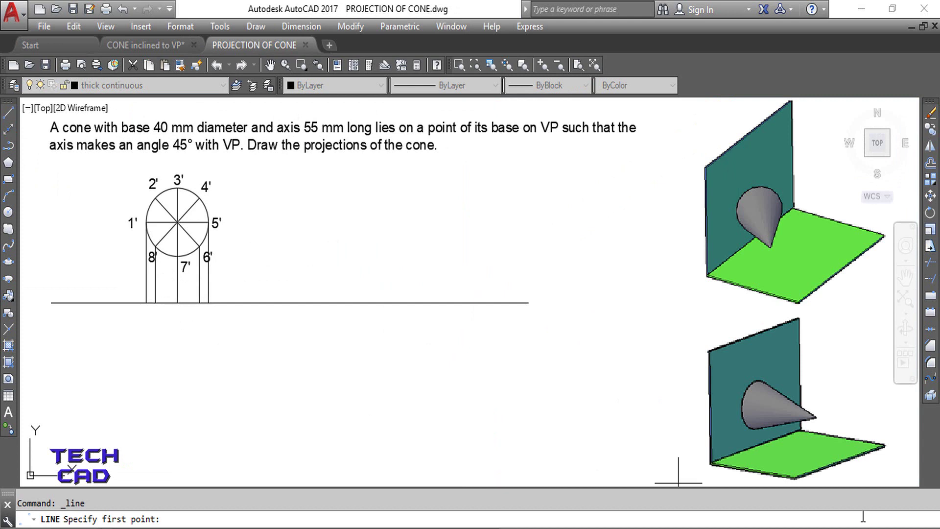
pyautogui.press('F3')
pyautogui.click(177, 303)
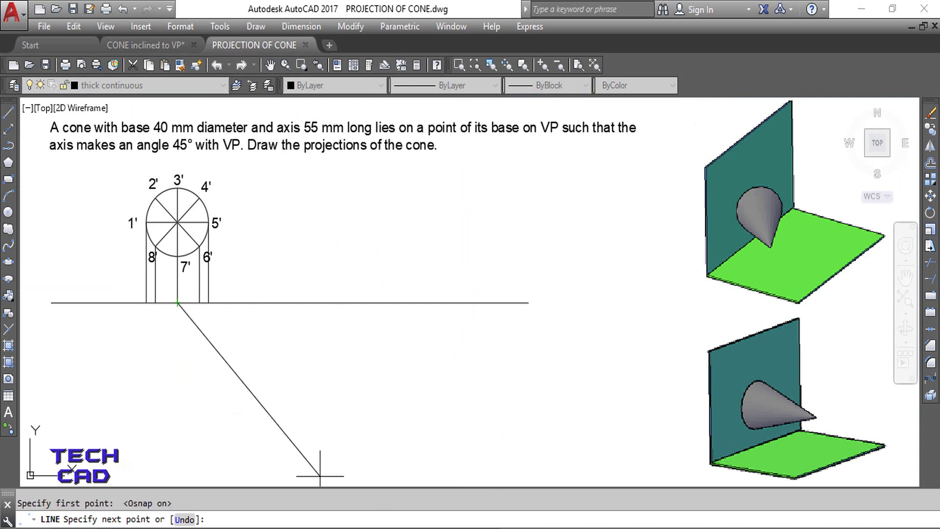
pyautogui.press('F8')
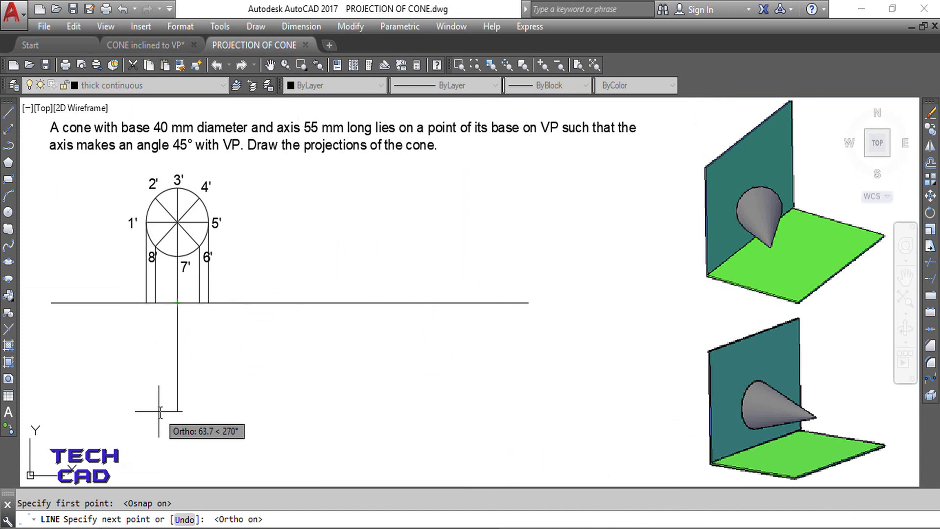
pyautogui.write('55')
pyautogui.press('Return')
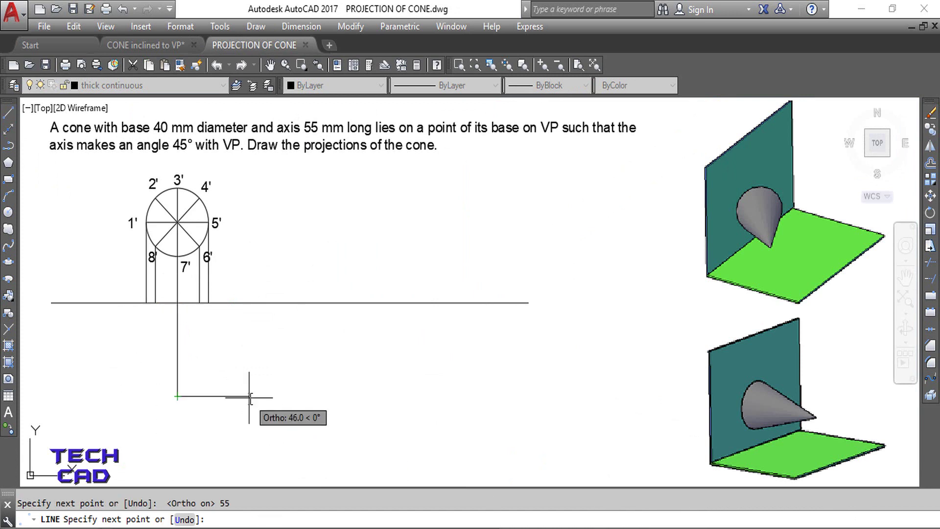
pyautogui.press('Return')
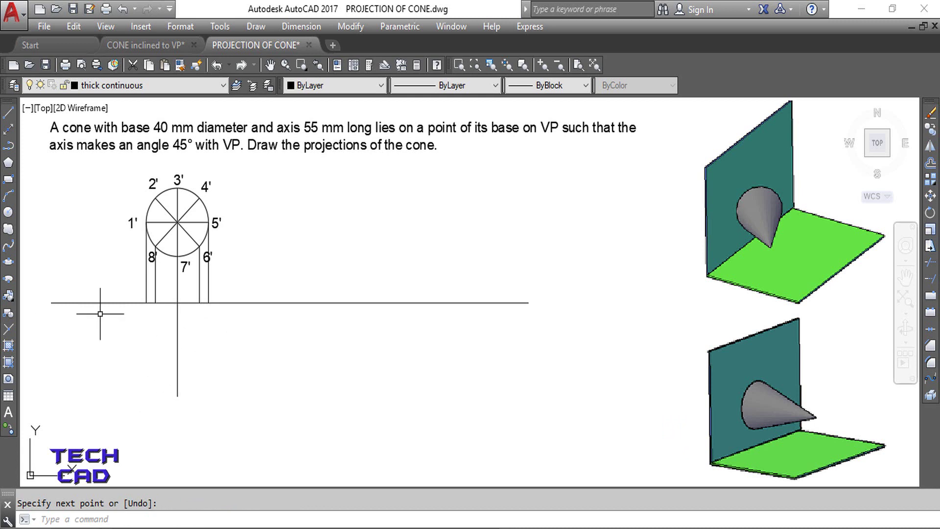
# Draw lines from the axis's lower end to the points where the 5' and 6' projectors meet the reference line
pyautogui.click(9, 112)
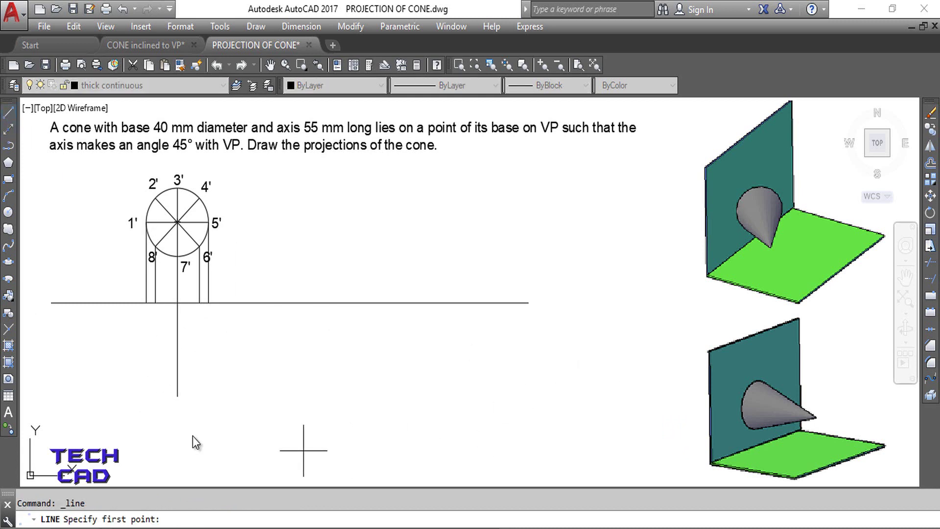
pyautogui.click(177, 396)
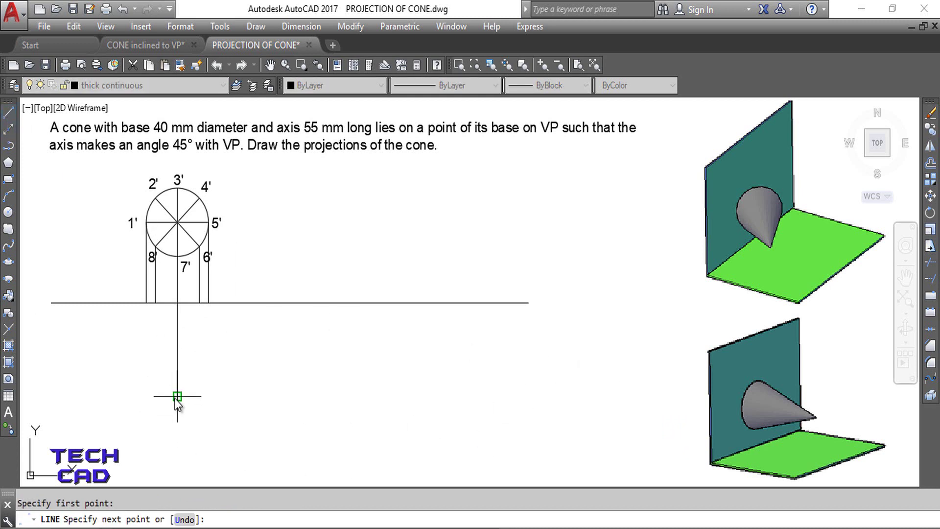
pyautogui.click(208, 303)
pyautogui.press('Return')
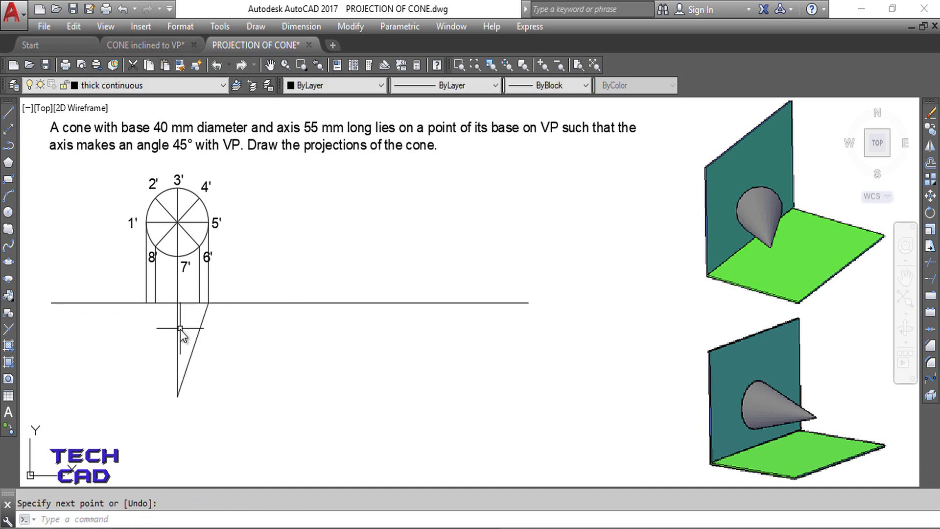
pyautogui.press('Return')
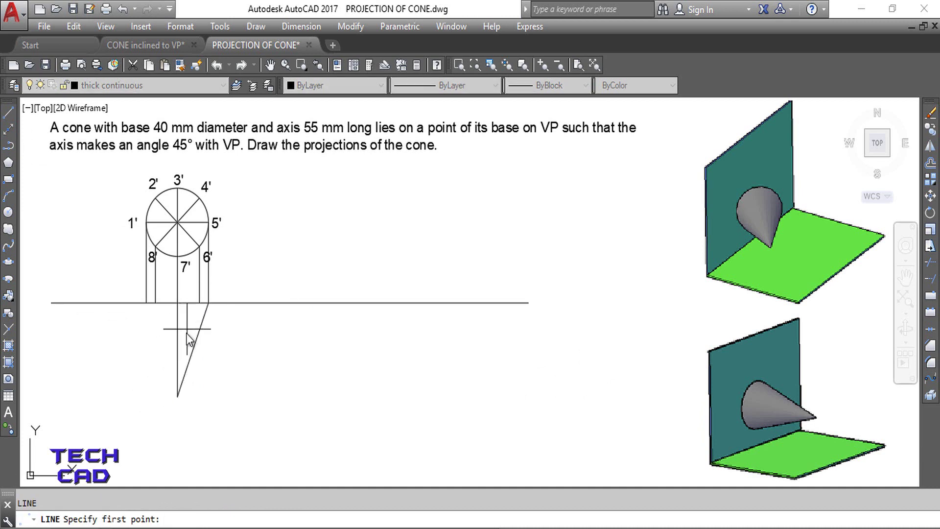
pyautogui.click(177, 396)
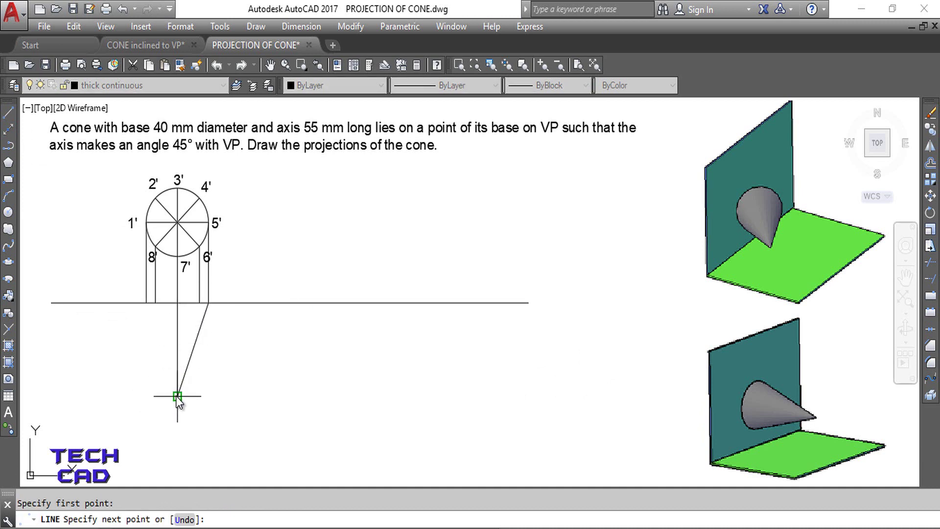
pyautogui.click(200, 302)
pyautogui.press('Return')
# Draw the apex lines to the feet of the 8' and 1' projectors and the base line along the reference line to the 5' projector
pyautogui.press('Return')
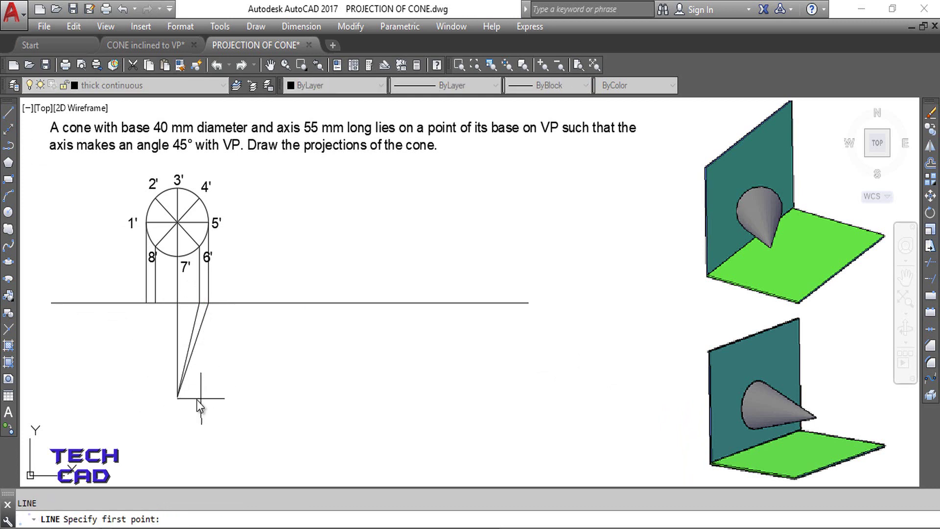
pyautogui.click(178, 396)
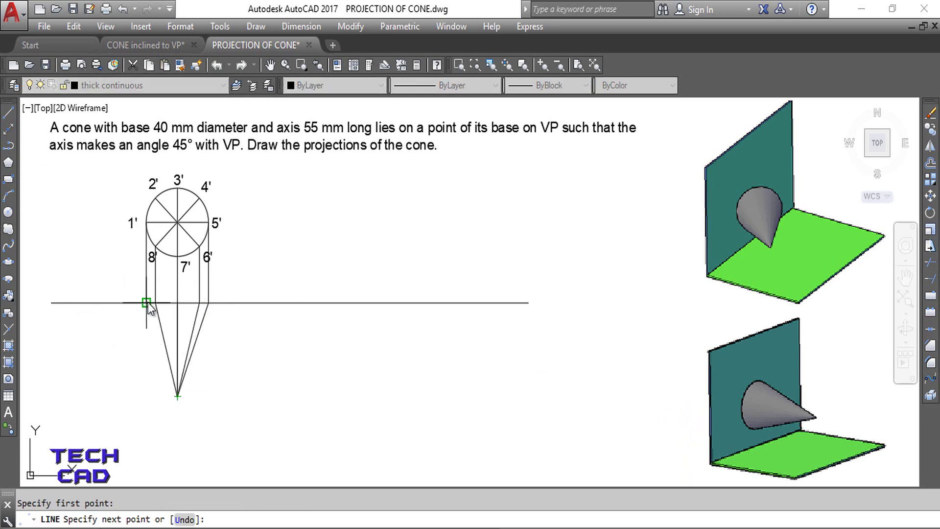
pyautogui.click(146, 303)
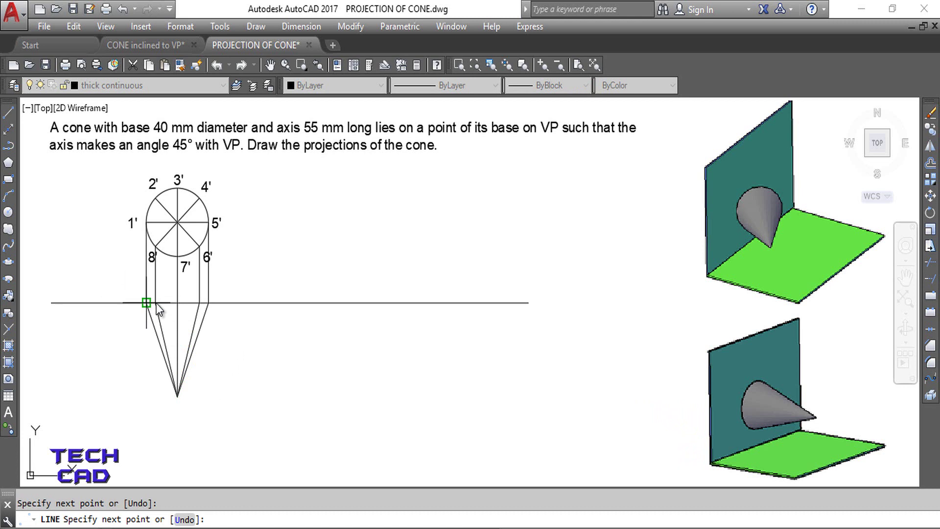
pyautogui.click(209, 303)
pyautogui.press('Escape')
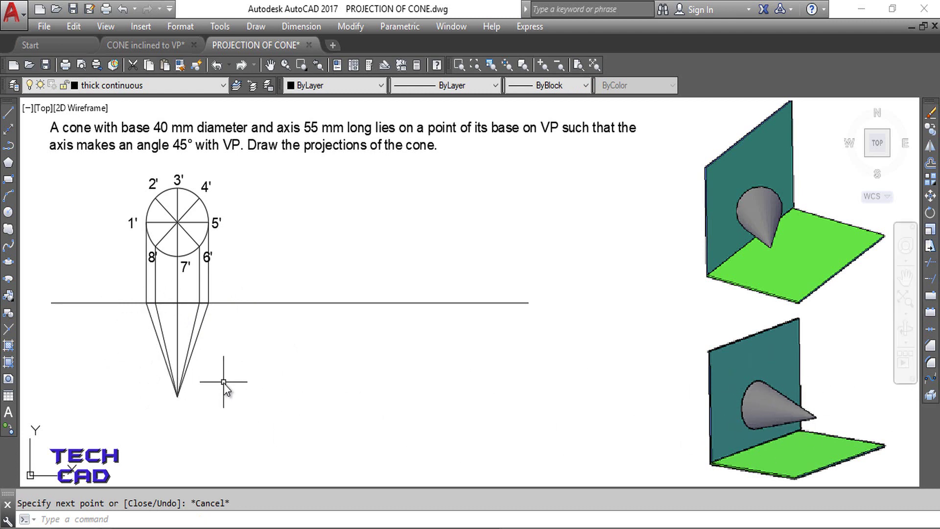
# Set the lineweight of the front view's circle to ByLayer
pyautogui.click(187, 196)
pyautogui.click(585, 85)
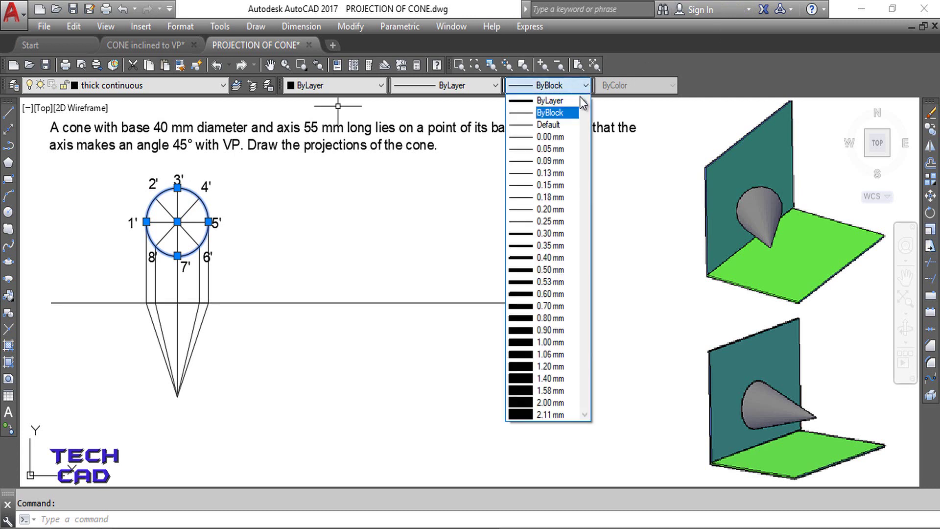
pyautogui.click(575, 100)
pyautogui.press('Escape')
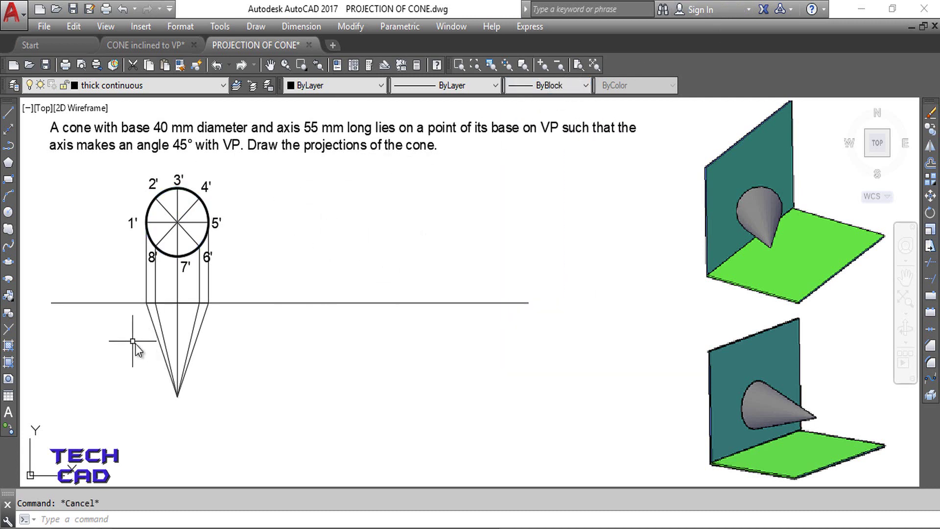
# Thicken the top view's two outer slant lines and base line to match the circle's lineweight, and save the drawing
pyautogui.click(196, 342)
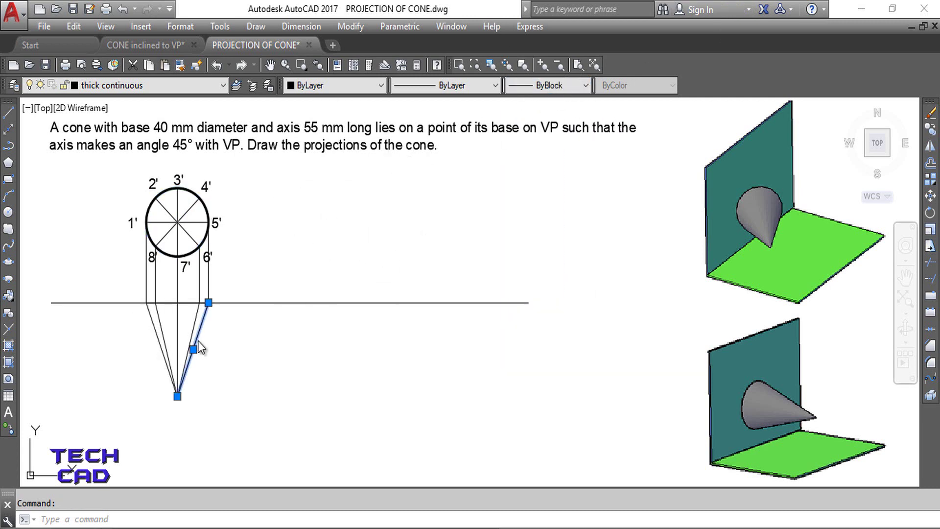
pyautogui.click(158, 332)
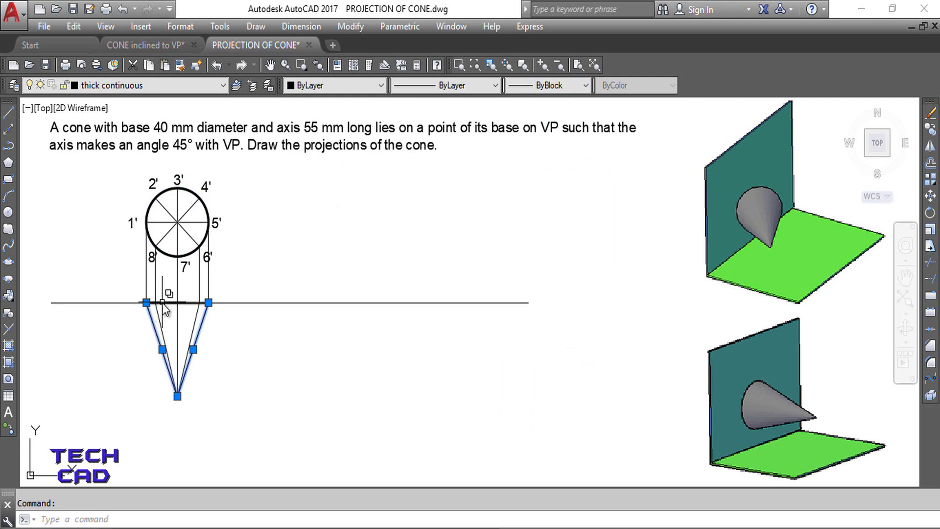
pyautogui.click(162, 304)
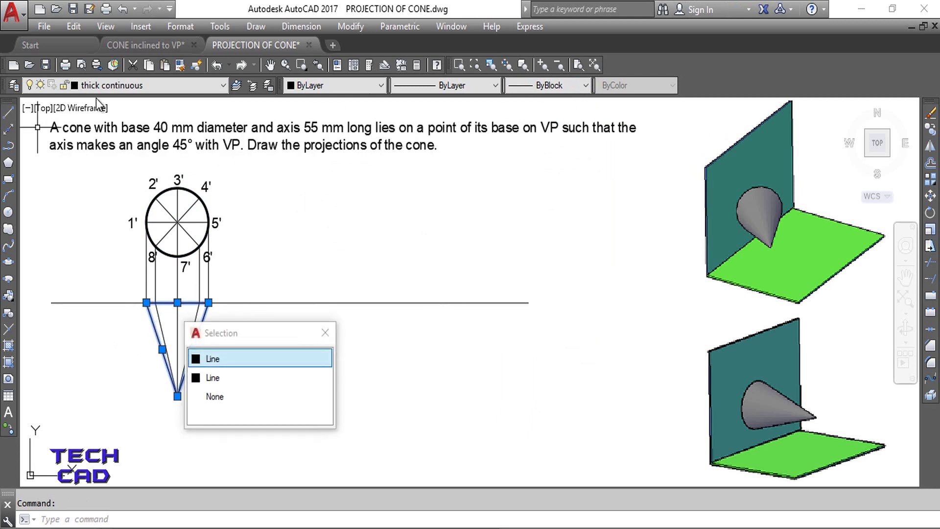
pyautogui.click(548, 85)
pyautogui.click(543, 211)
pyautogui.press('Escape')
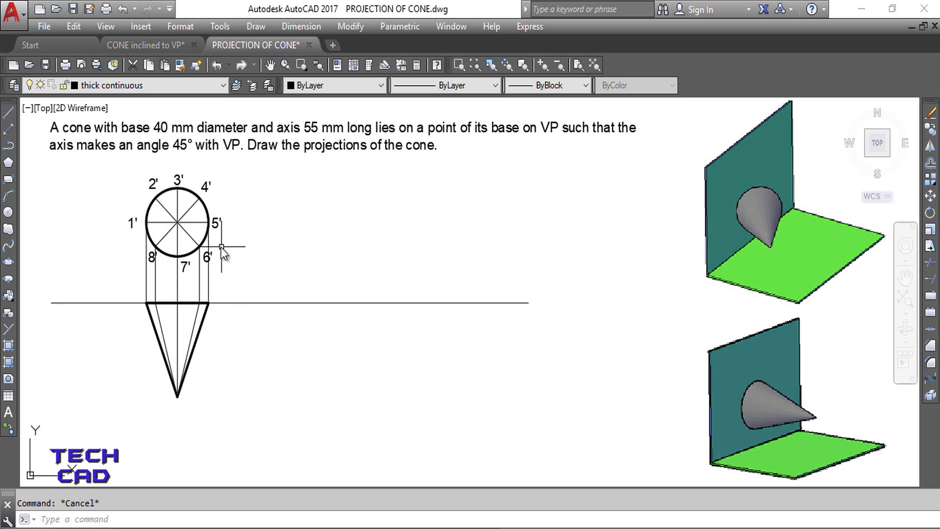
pyautogui.hotkey('ctrl', 's')
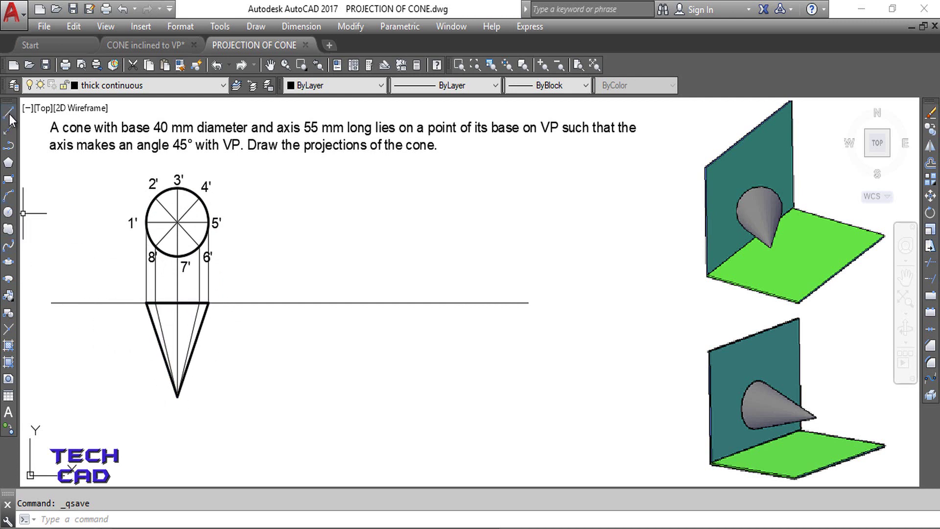
# Label the top view's base points 1, 28, 37, 46 and 5 using copies of the 1' label, and save the drawing
pyautogui.click(931, 129)
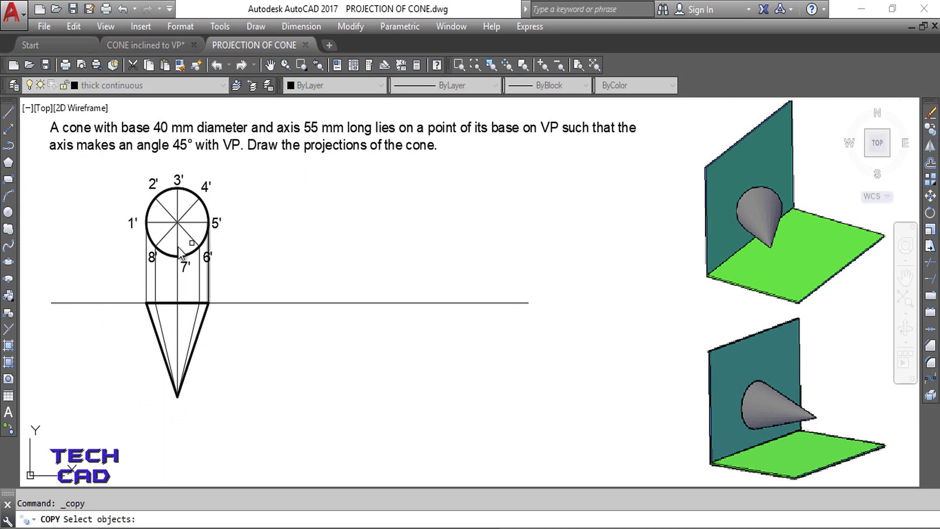
pyautogui.click(131, 223)
pyautogui.press('Return')
pyautogui.click(129, 227)
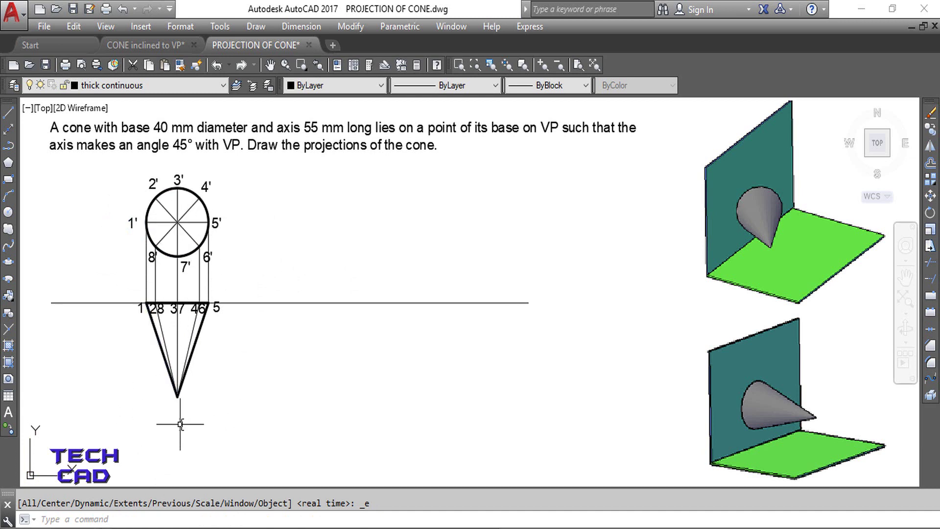
pyautogui.hotkey('ctrl', 's')
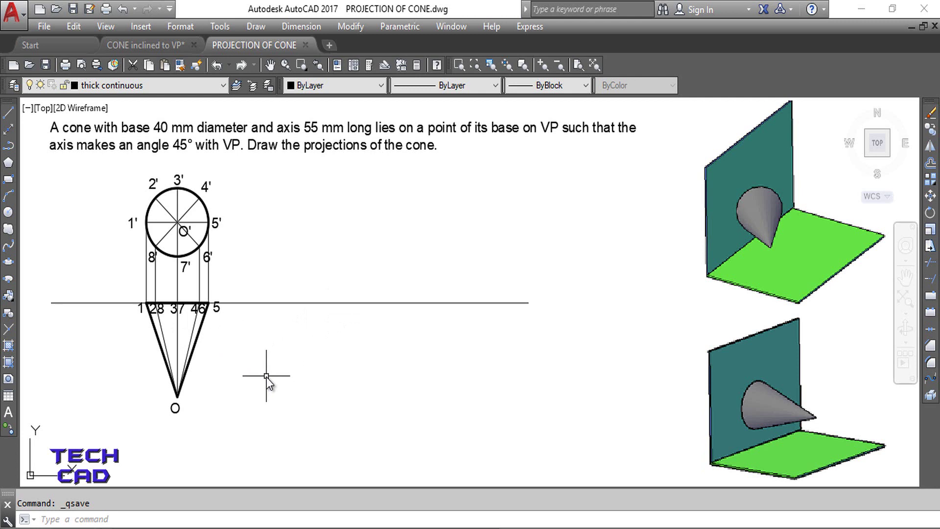
# Copy the top view's triangle, without its labels, along the reference line to the right of the original
pyautogui.click(219, 375)
pyautogui.click(138, 348)
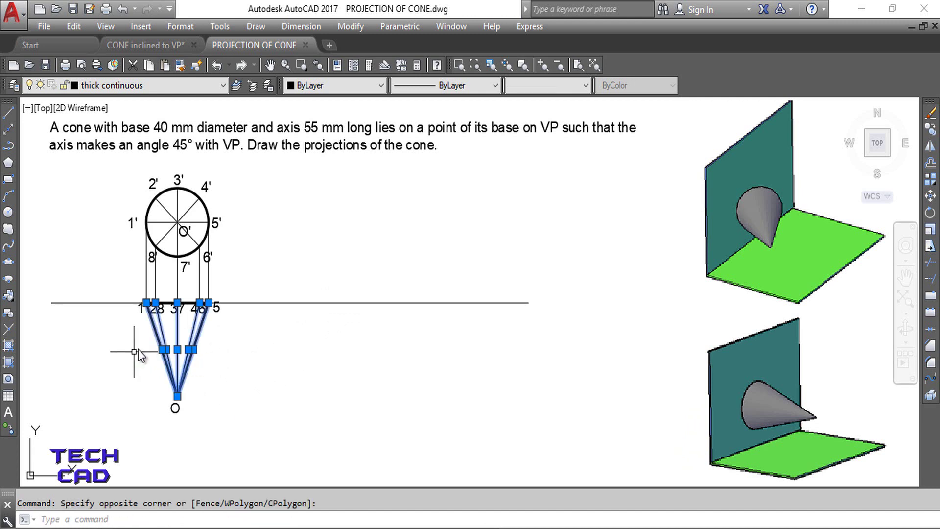
pyautogui.click(188, 306)
pyautogui.click(930, 128)
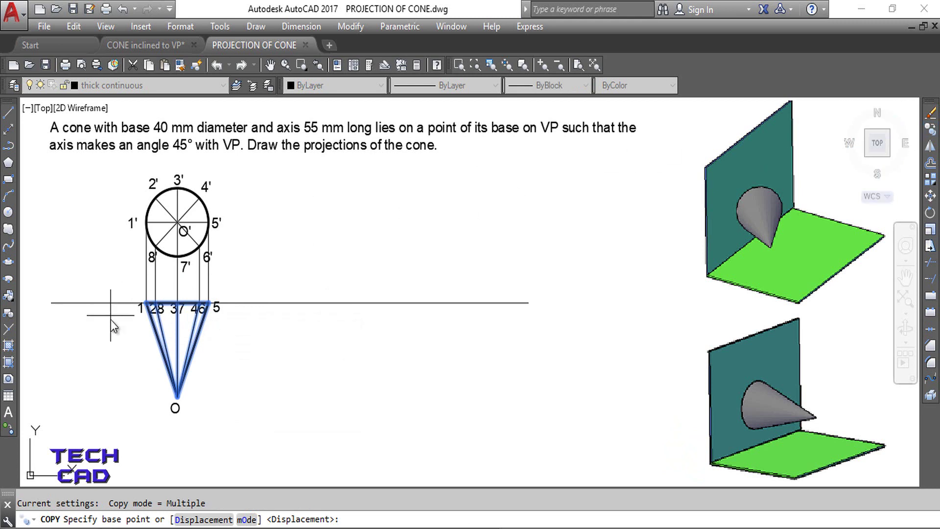
pyautogui.press('F8')
pyautogui.press('F3')
pyautogui.click(208, 302)
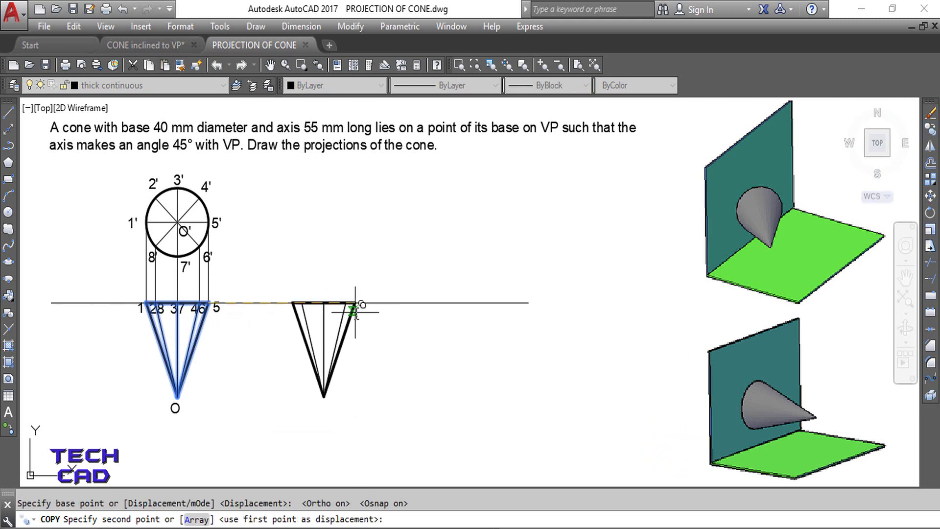
pyautogui.click(354, 316)
pyautogui.press('Escape')
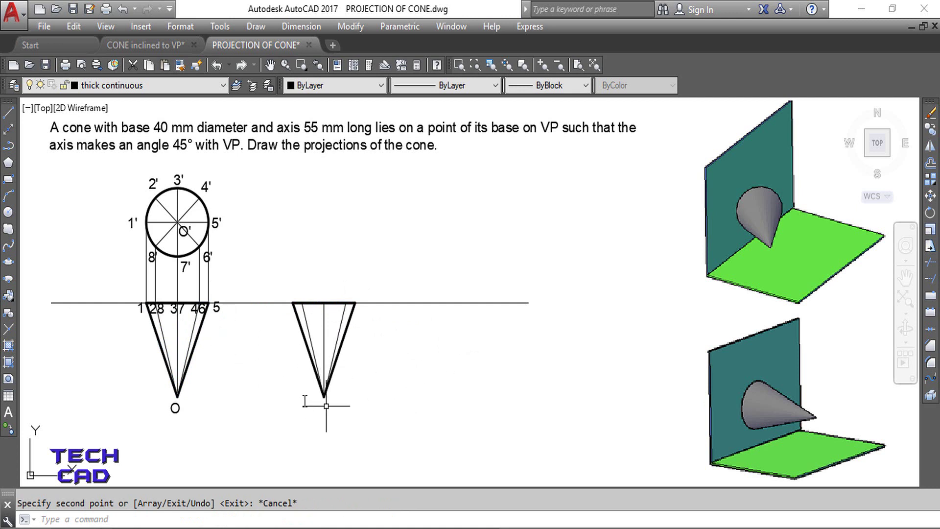
# Rotate the copied triangle by -45° about its left base corner on the reference line
pyautogui.click(368, 404)
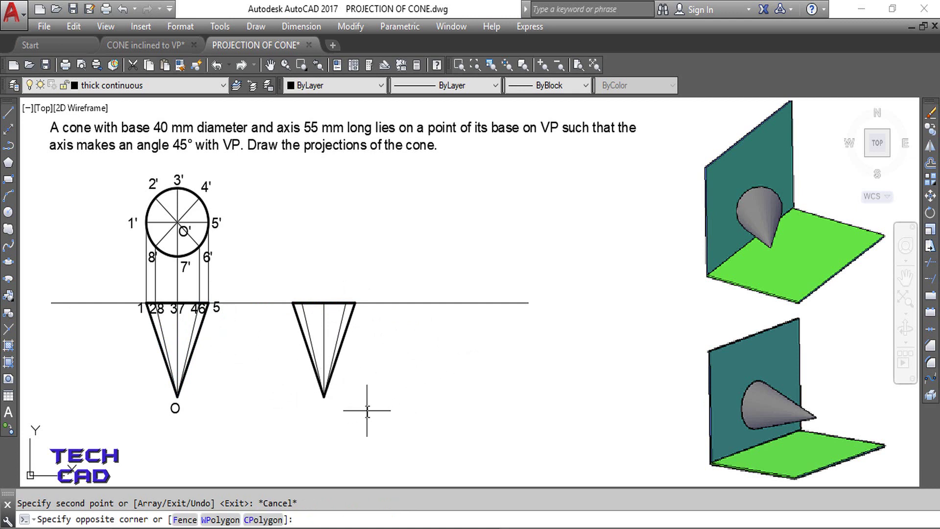
pyautogui.click(280, 365)
pyautogui.click(313, 303)
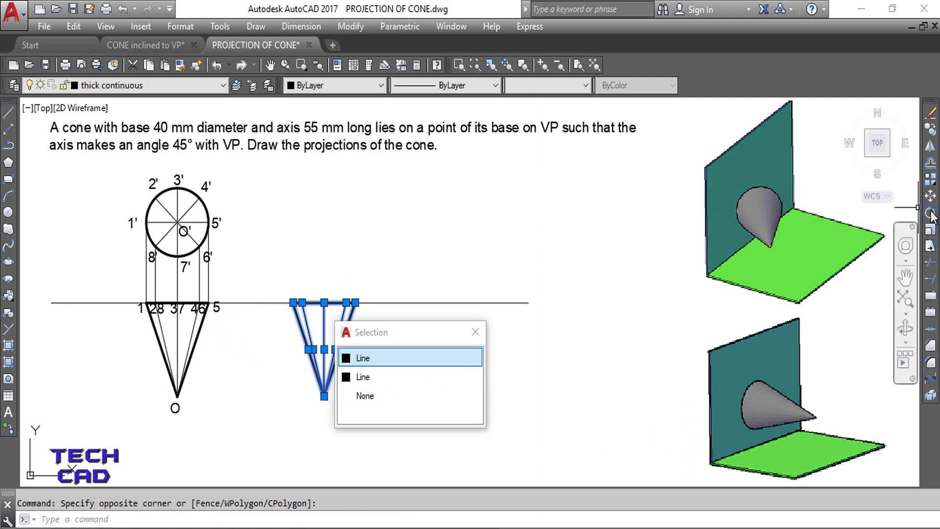
pyautogui.click(930, 213)
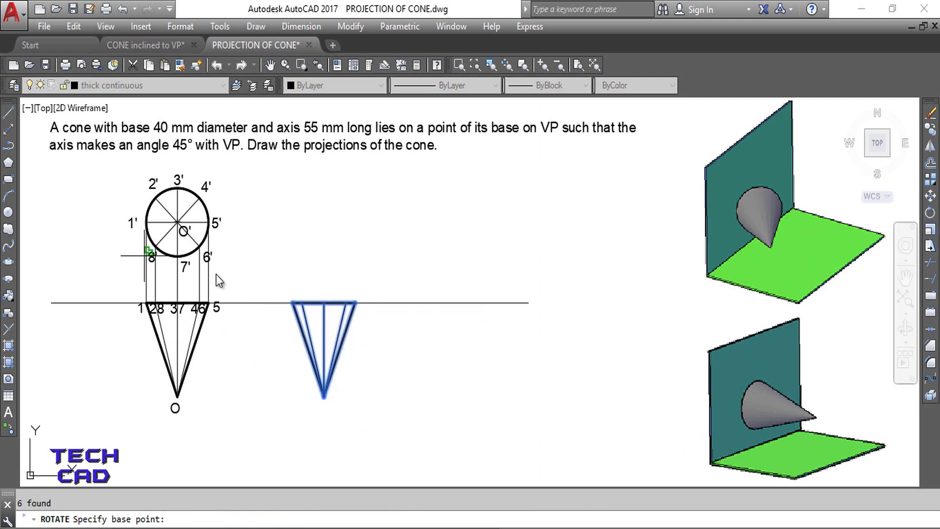
pyautogui.click(294, 302)
pyautogui.press('F8')
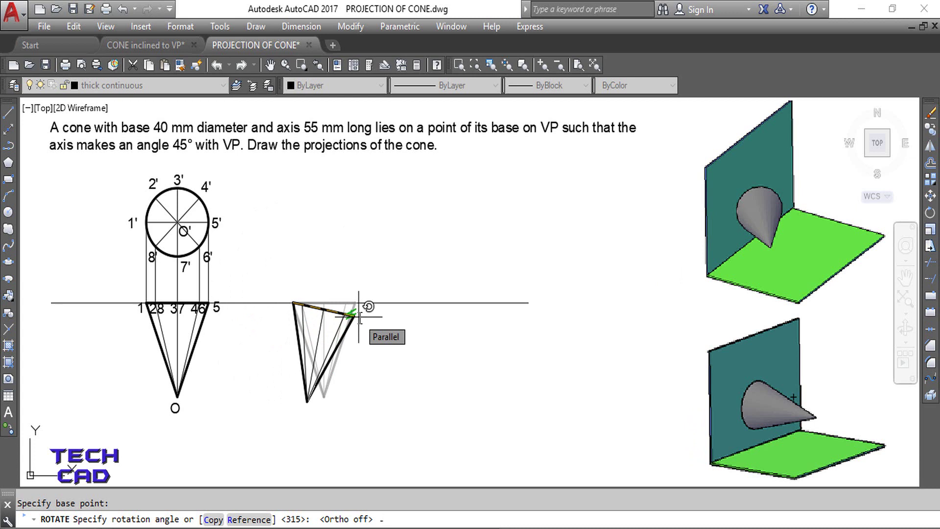
pyautogui.write('45')
pyautogui.press('Return')
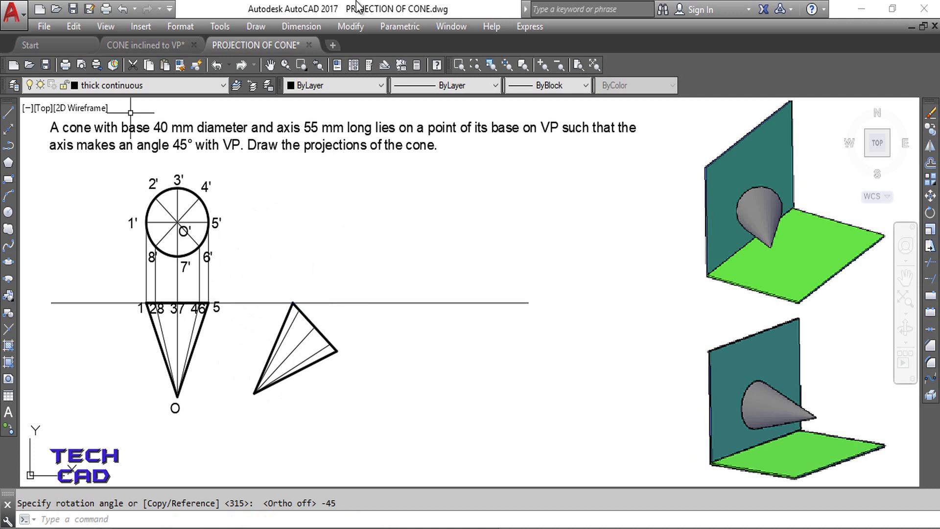
# Add an angular dimension between the tilted base line and the reference line
pyautogui.click(301, 24)
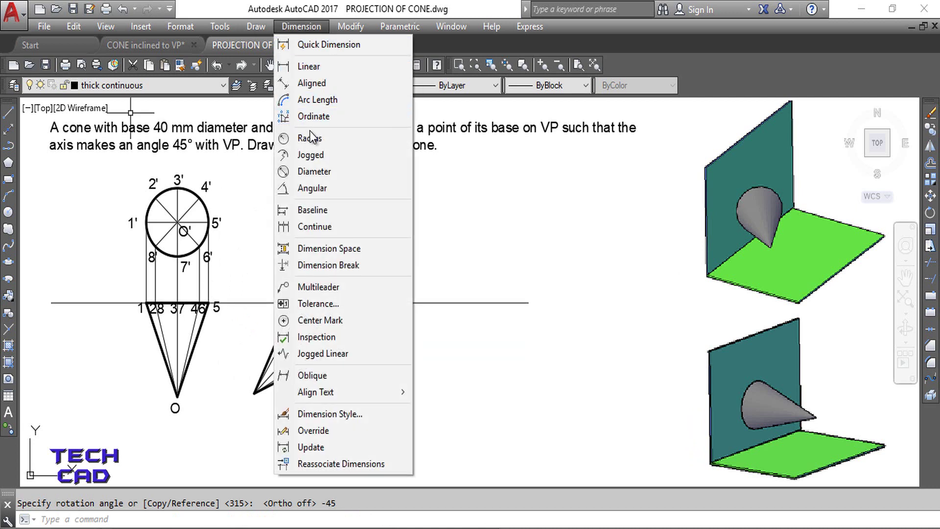
pyautogui.click(387, 190)
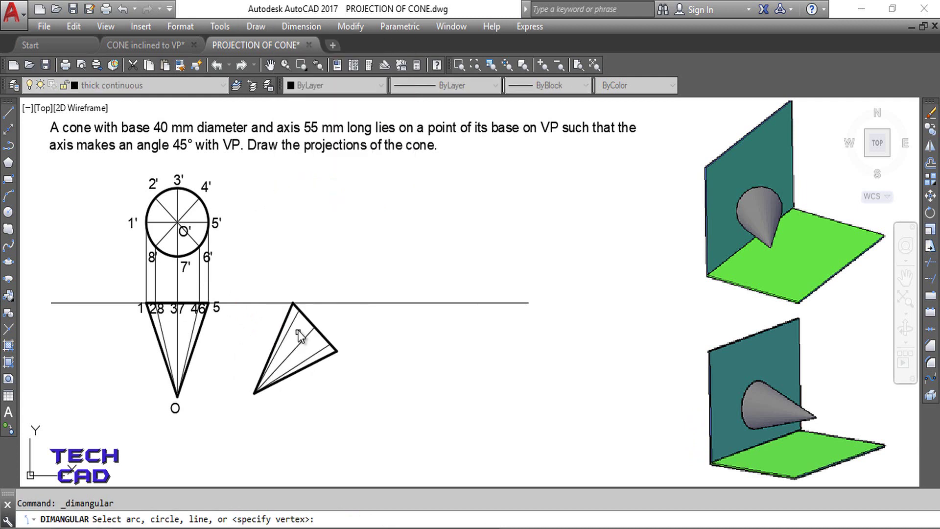
pyautogui.click(309, 319)
pyautogui.click(315, 304)
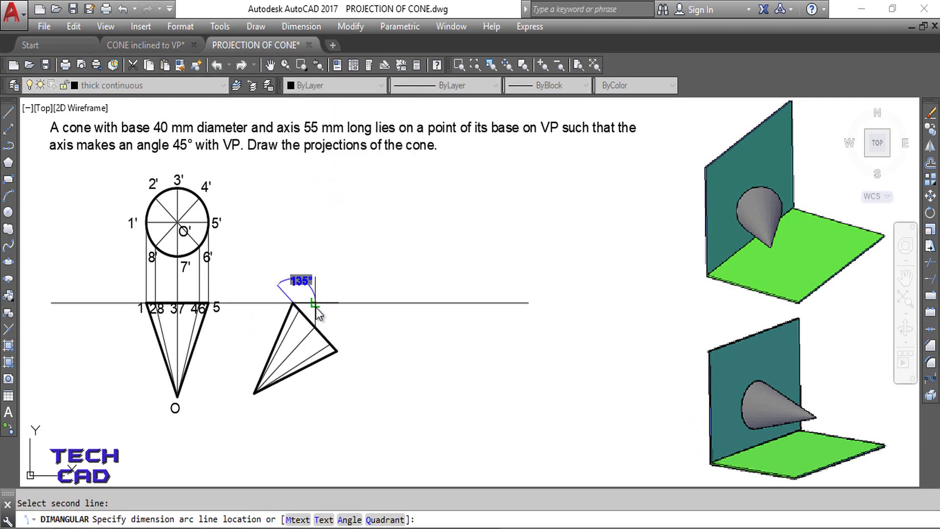
pyautogui.click(314, 316)
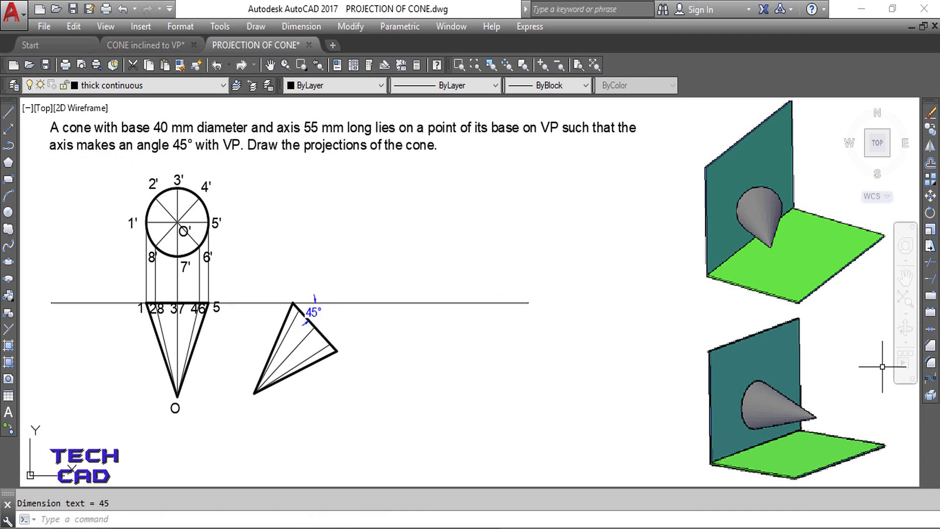
# Extend the tilted cone's axis line up to the reference line
pyautogui.click(933, 279)
pyautogui.click(365, 305)
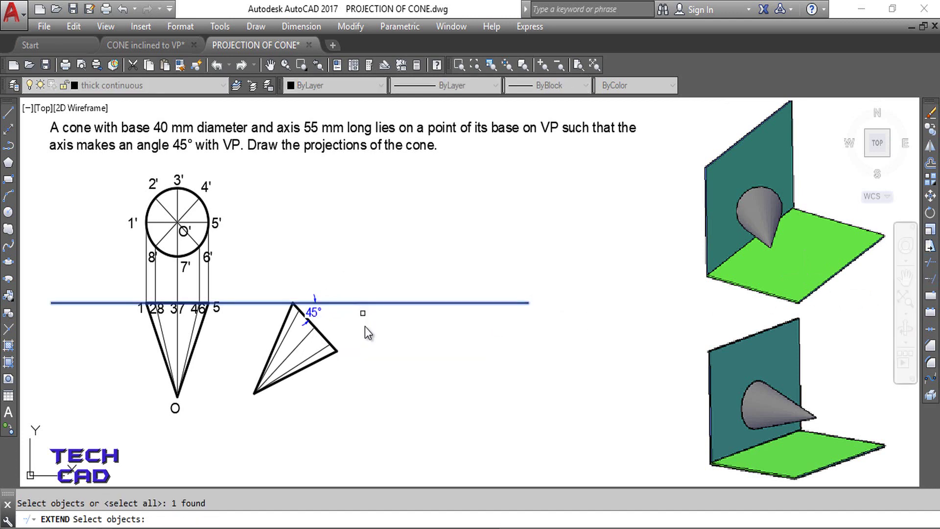
pyautogui.press('Return')
pyautogui.click(305, 336)
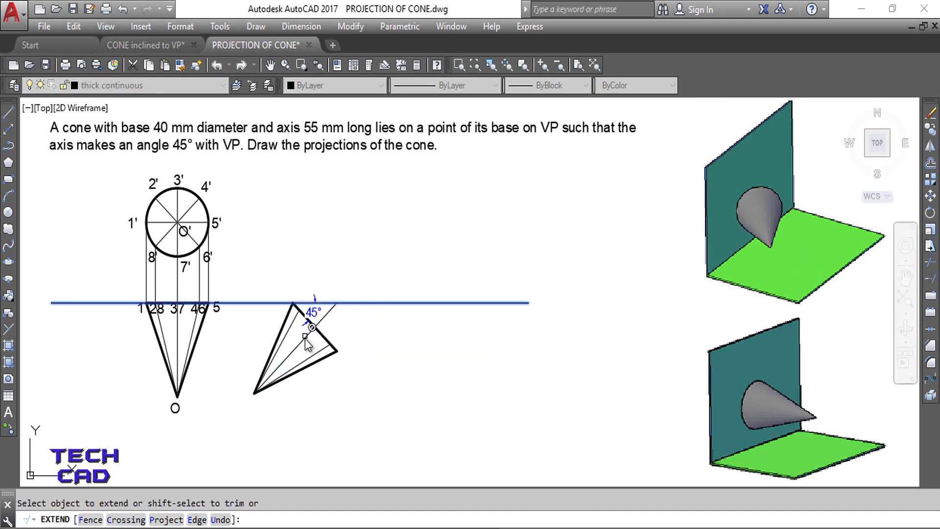
pyautogui.press('Escape')
# Add an angular dimension between the extended axis and the reference line, placed across the cone's left slant edge
pyautogui.click(319, 25)
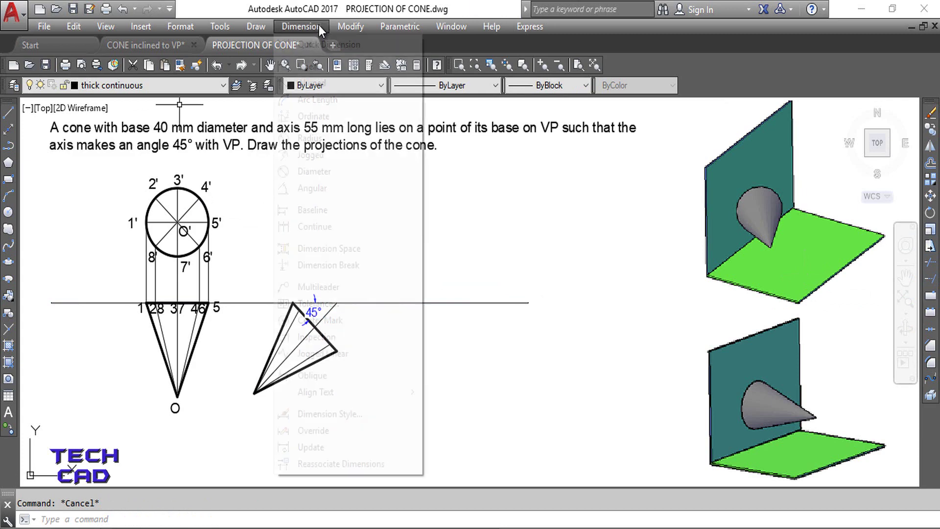
pyautogui.click(333, 195)
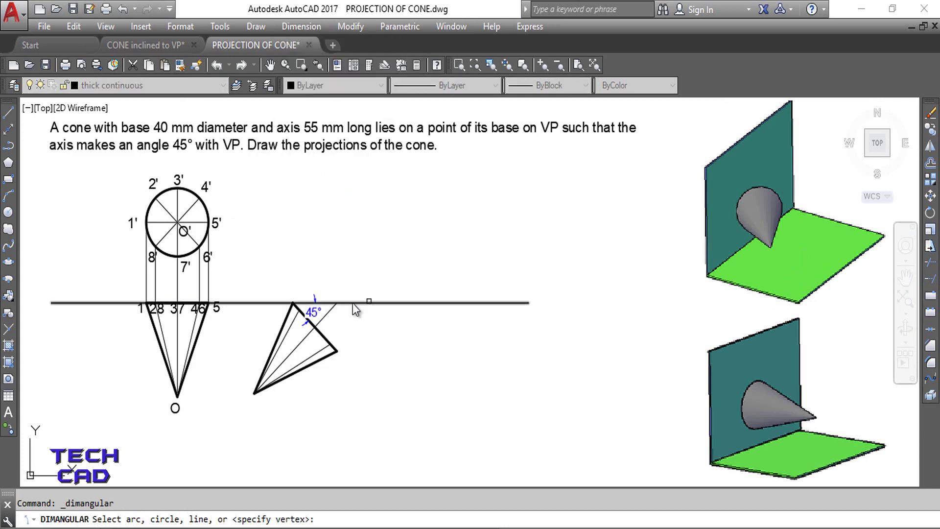
pyautogui.click(329, 309)
pyautogui.click(331, 315)
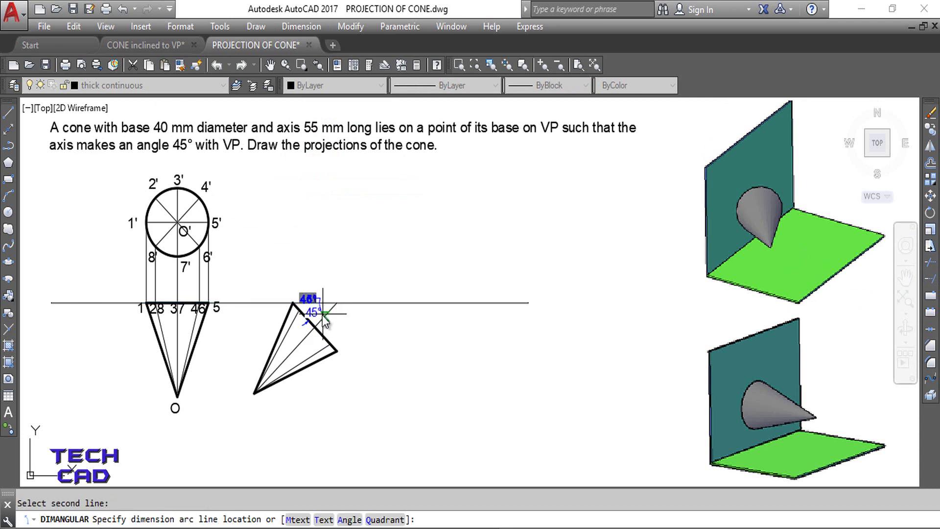
pyautogui.click(276, 334)
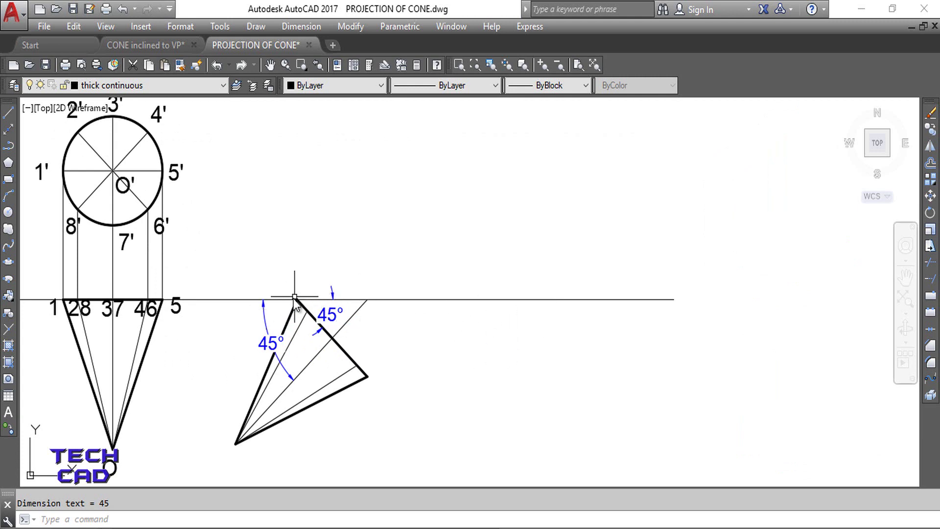
# Delete the angular dimension between the tilted base line and the reference line
pyautogui.scroll(2, 288, 309)
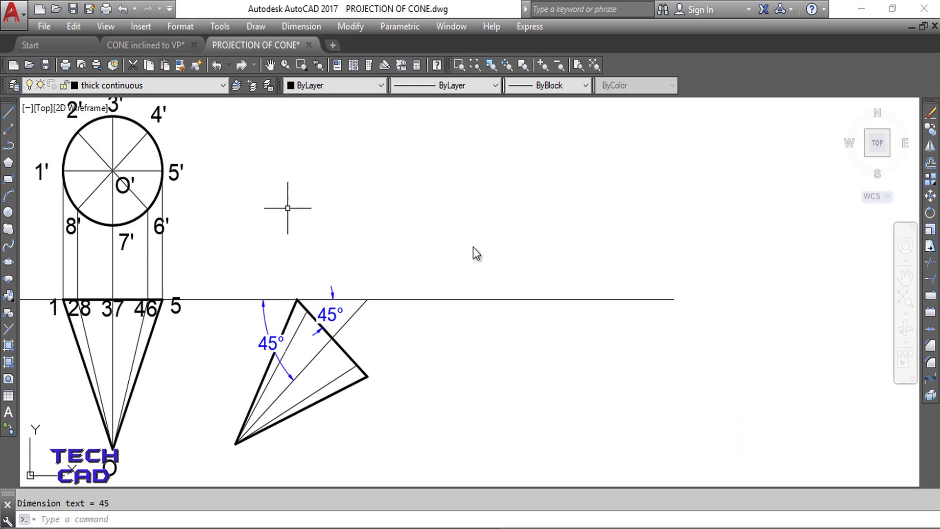
pyautogui.click(338, 310)
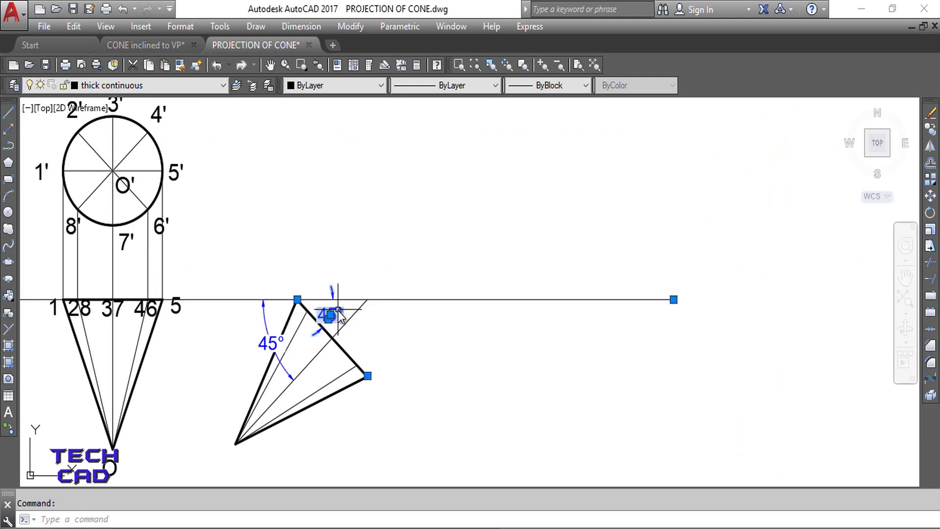
pyautogui.press('Delete')
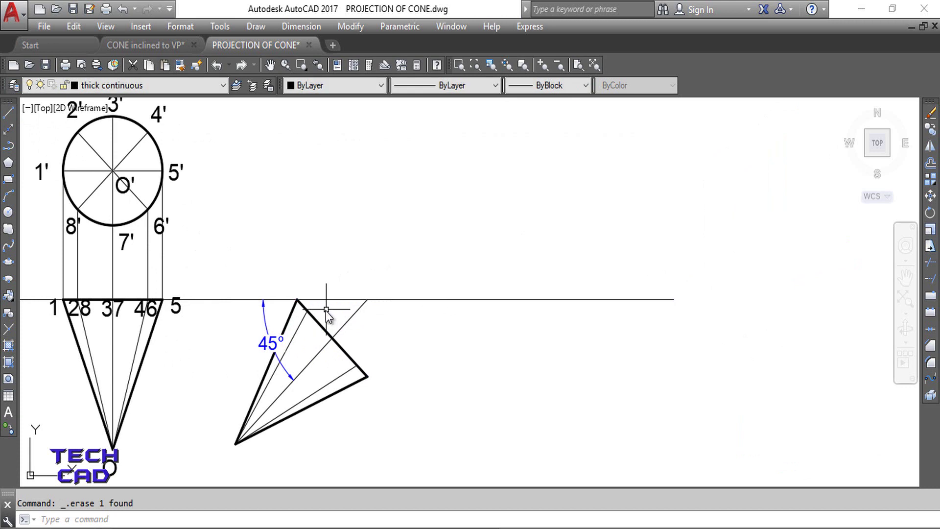
# Draw a triangle joining the base corner on the reference line, the extended axis's end and the tilted base's midpoint
pyautogui.click(8, 113)
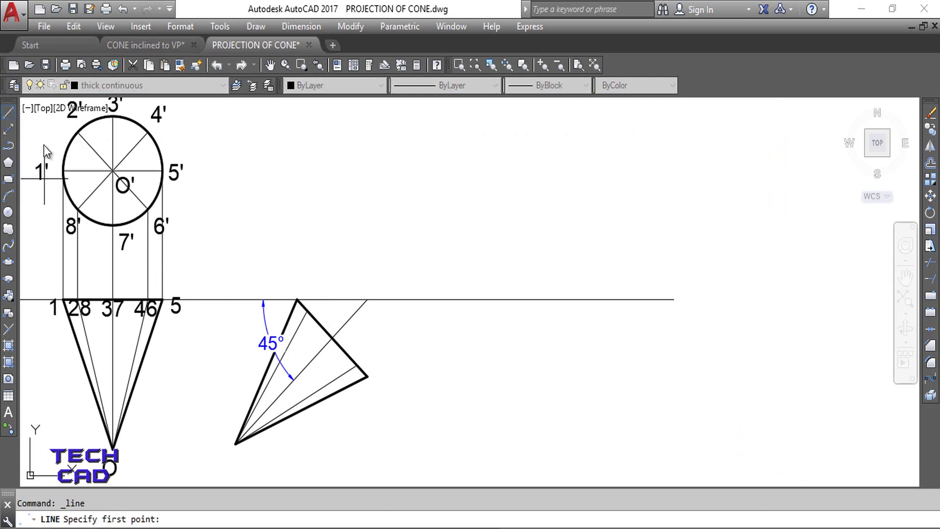
pyautogui.click(297, 299)
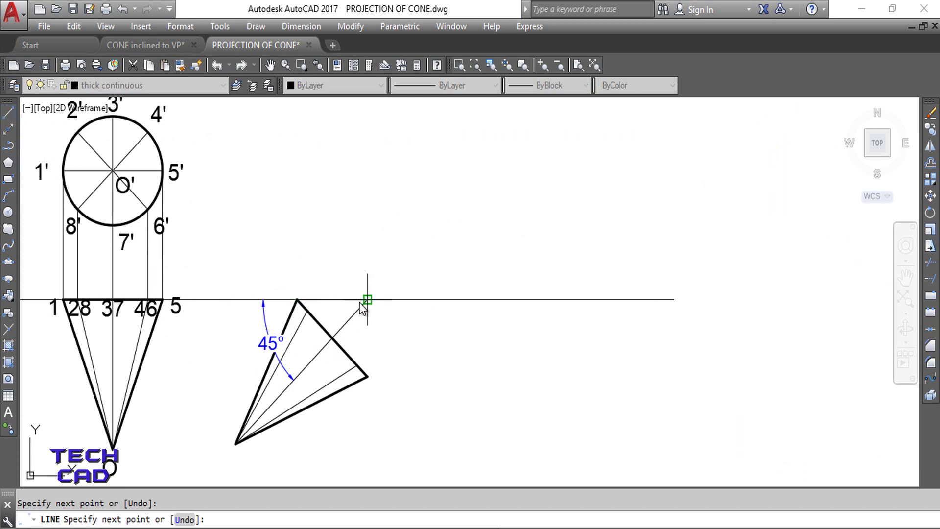
pyautogui.click(333, 337)
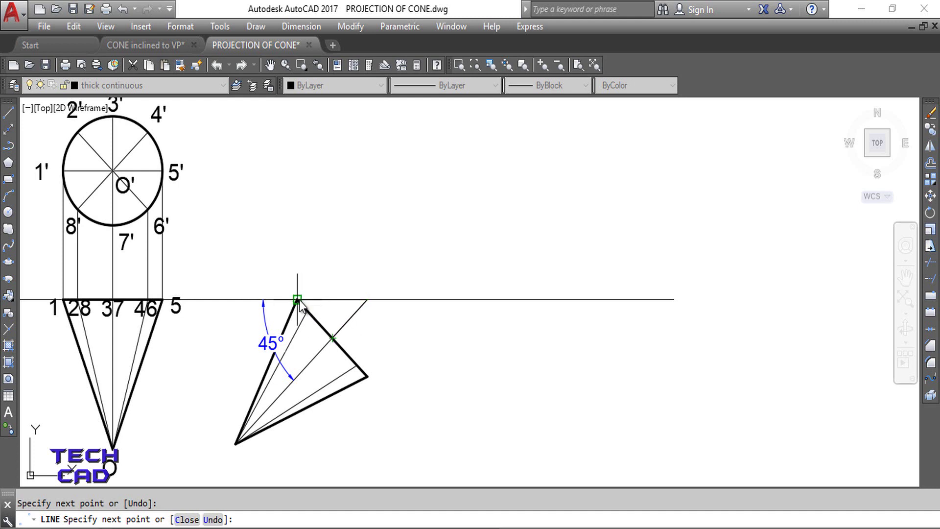
pyautogui.press('Escape')
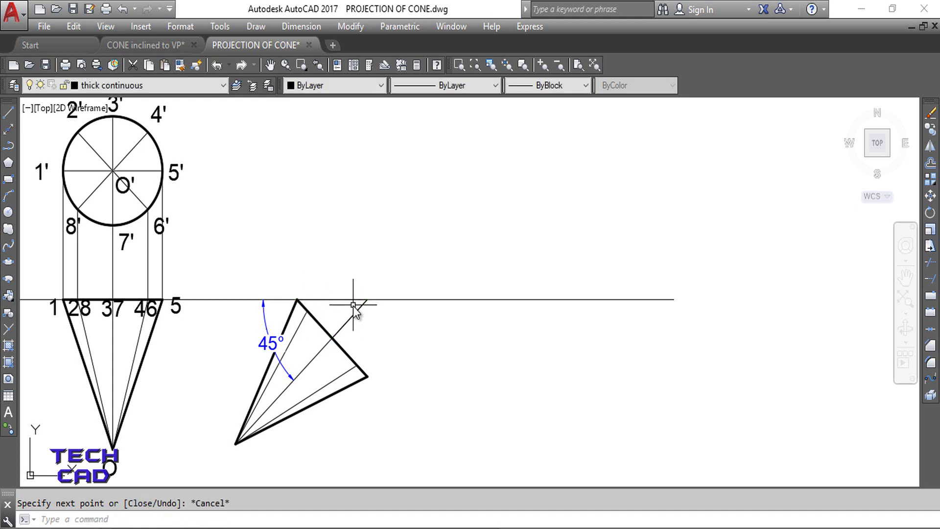
# Give the small triangle's three lines a 0.40 mm lineweight and red color
pyautogui.click(357, 310)
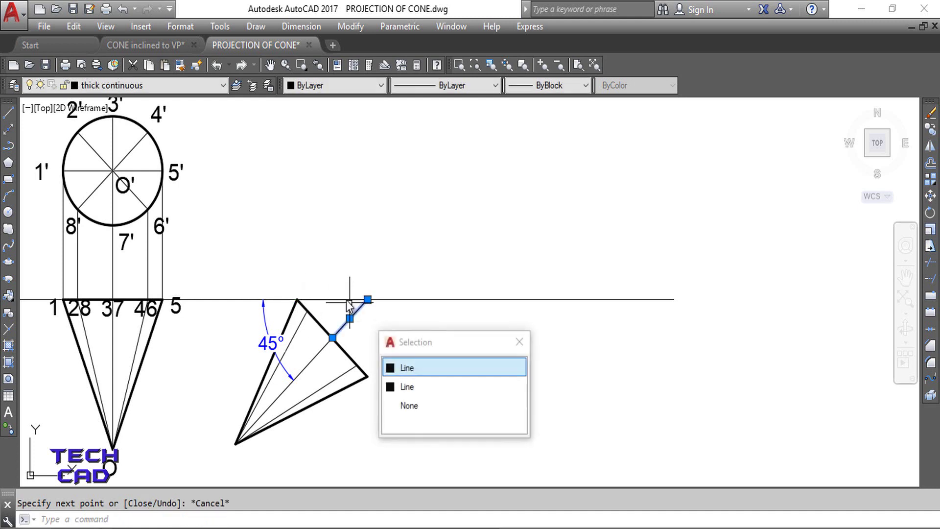
pyautogui.click(321, 327)
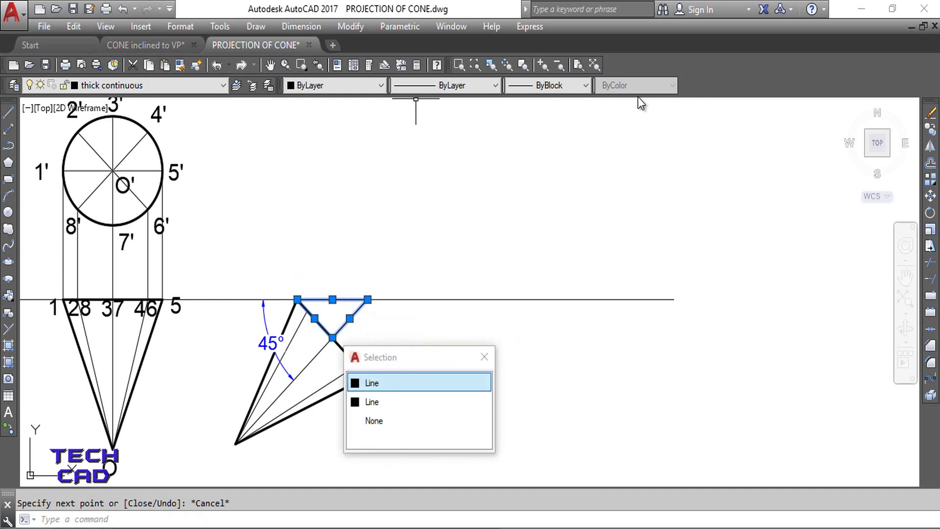
pyautogui.click(557, 88)
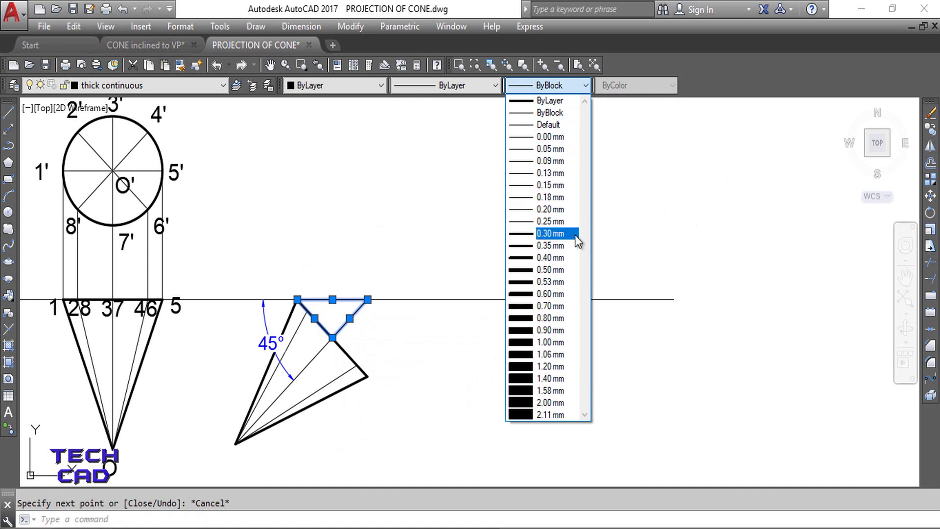
pyautogui.click(567, 258)
pyautogui.click(332, 89)
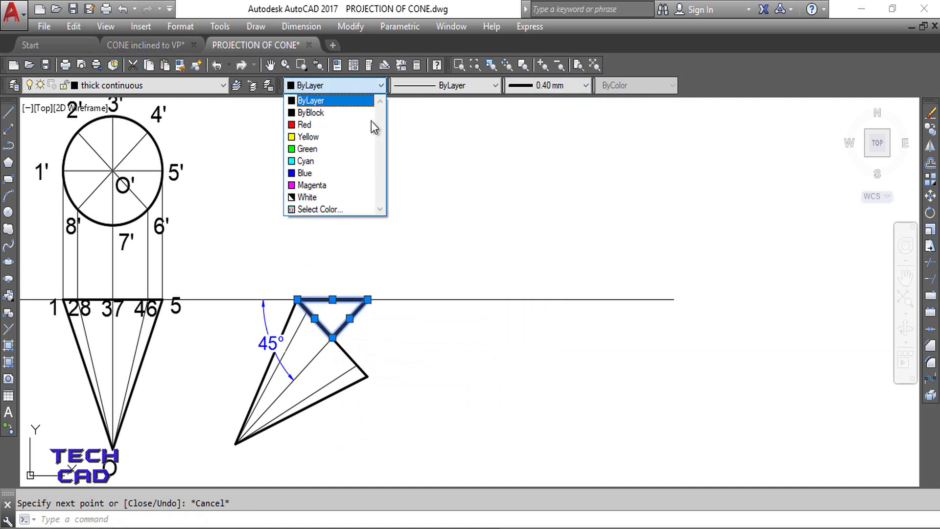
pyautogui.click(364, 127)
pyautogui.press('Escape')
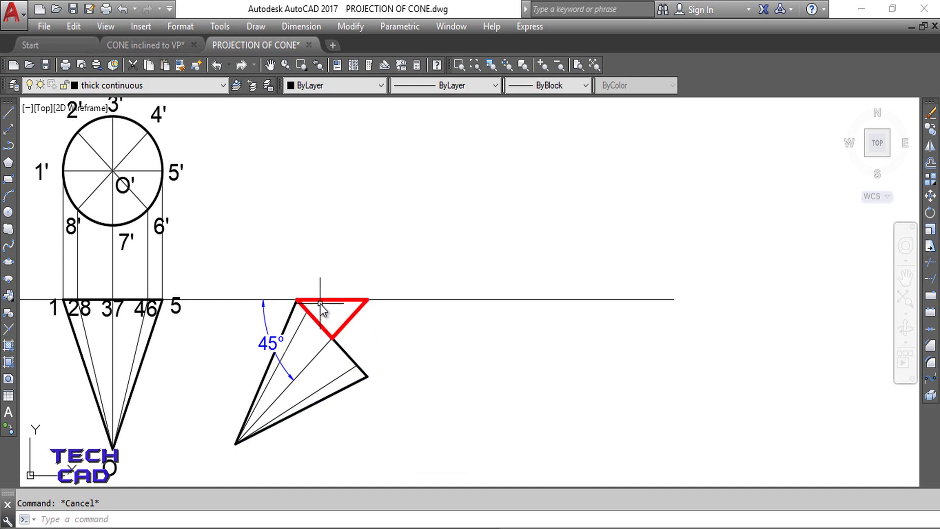
# Erase the red triangle between the tilted base, the extended axis and the reference line
pyautogui.scroll(-3, 295, 226)
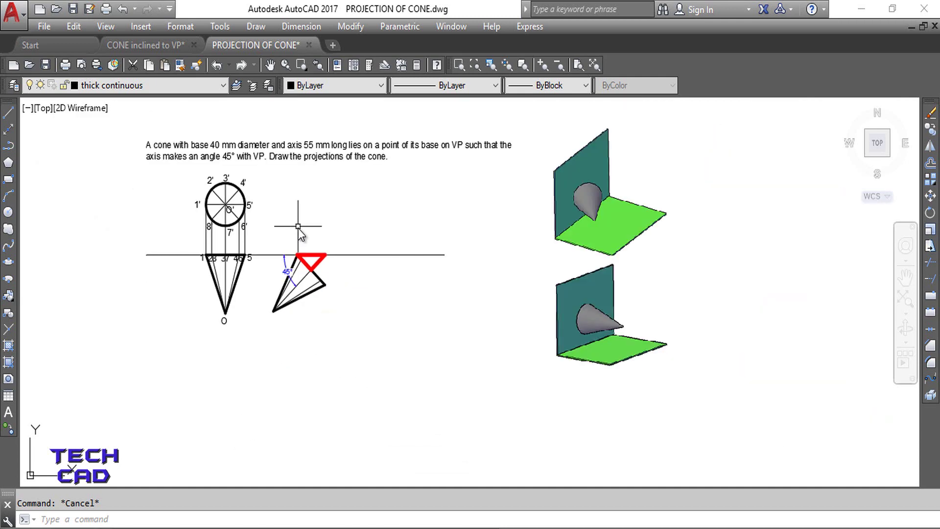
pyautogui.click(591, 66)
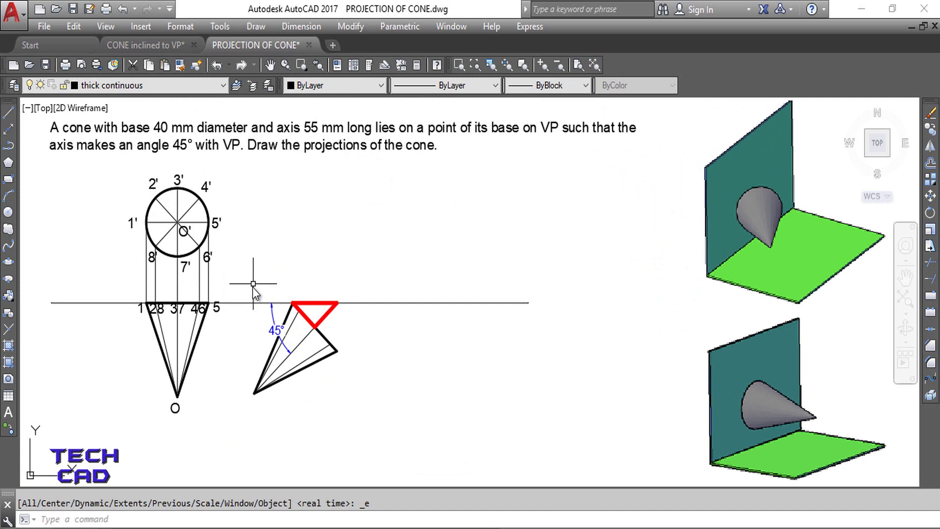
pyautogui.click(332, 309)
pyautogui.press('Delete')
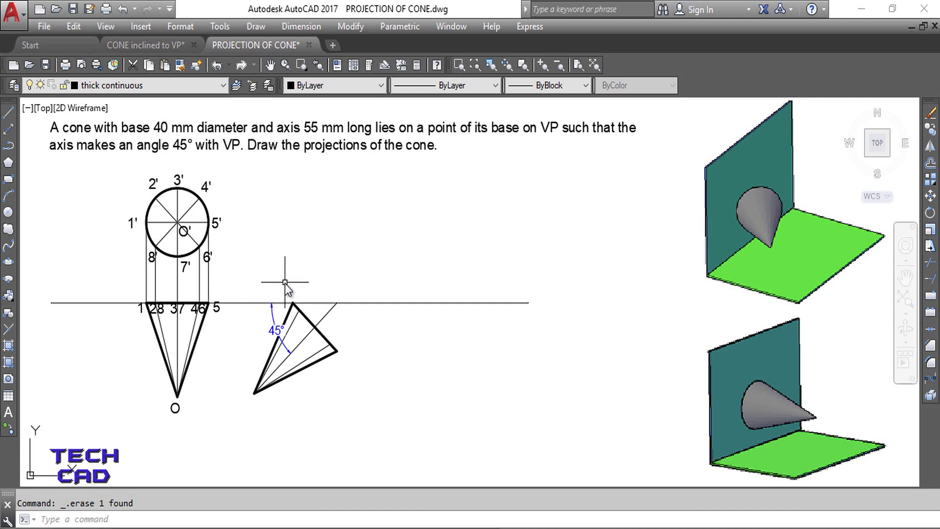
# Draw vertical projectors upward from the tilted cone's base points and apex, extending them beside the circle view
pyautogui.click(9, 112)
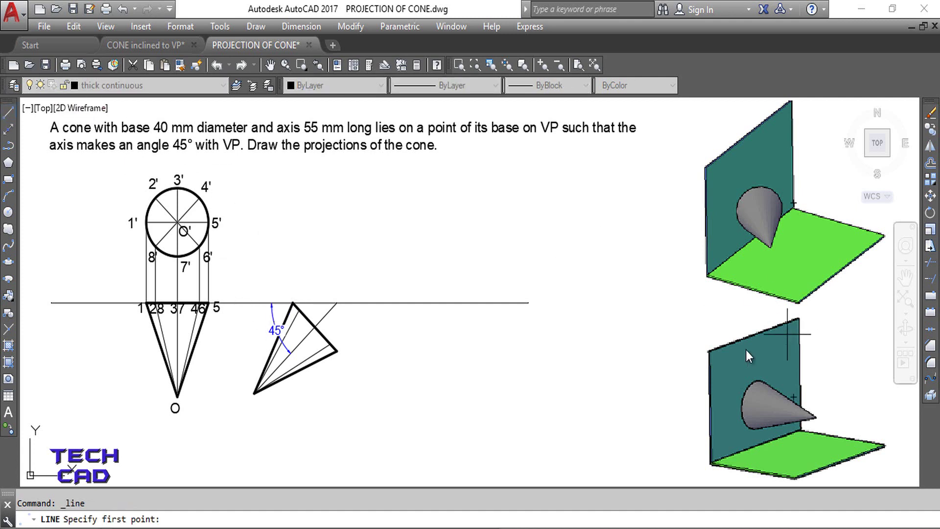
pyautogui.click(336, 351)
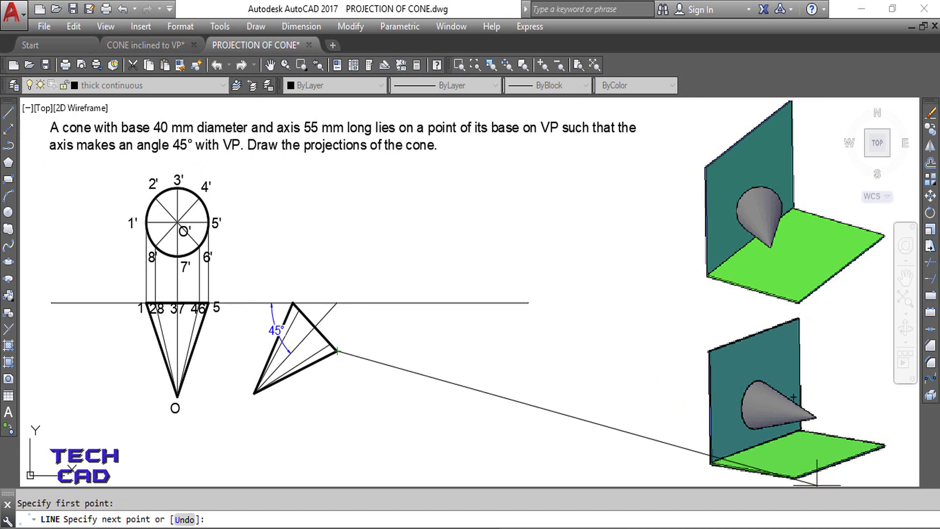
pyautogui.press('F8')
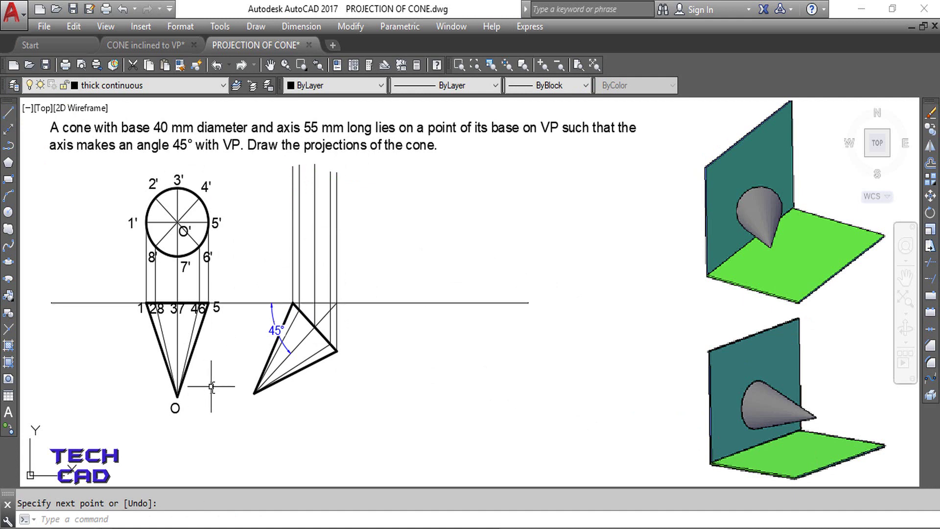
pyautogui.press('Return')
pyautogui.click(254, 393)
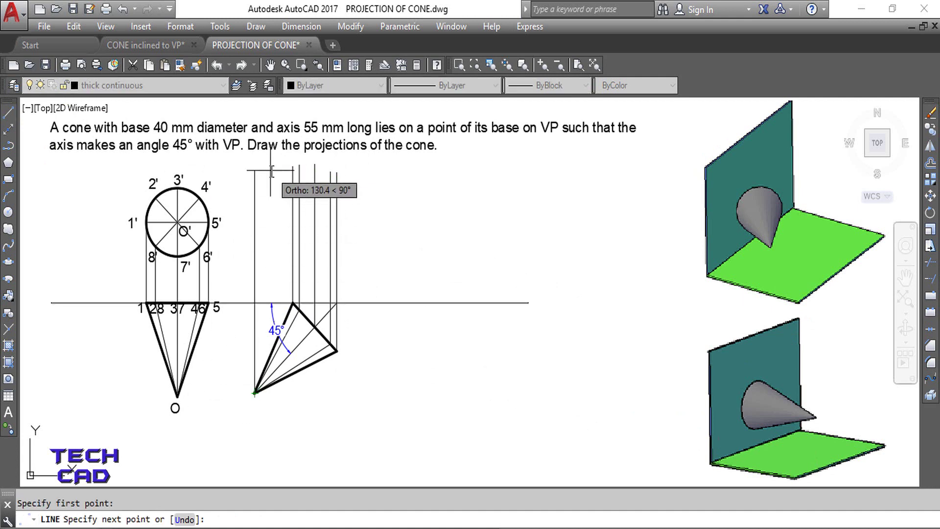
pyautogui.click(269, 171)
pyautogui.press('Return')
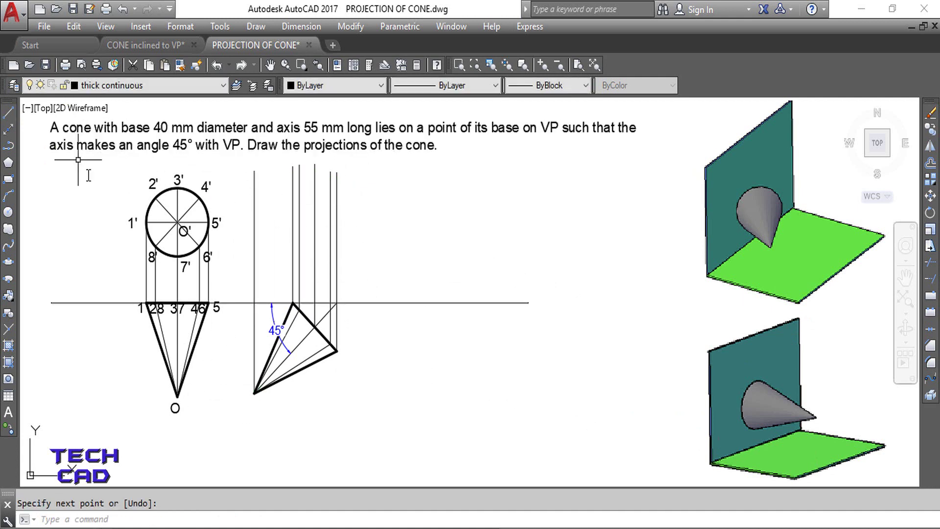
# Draw horizontal projectors from circle points 3' and 4' across the vertical projectors
pyautogui.press('Return')
pyautogui.click(177, 188)
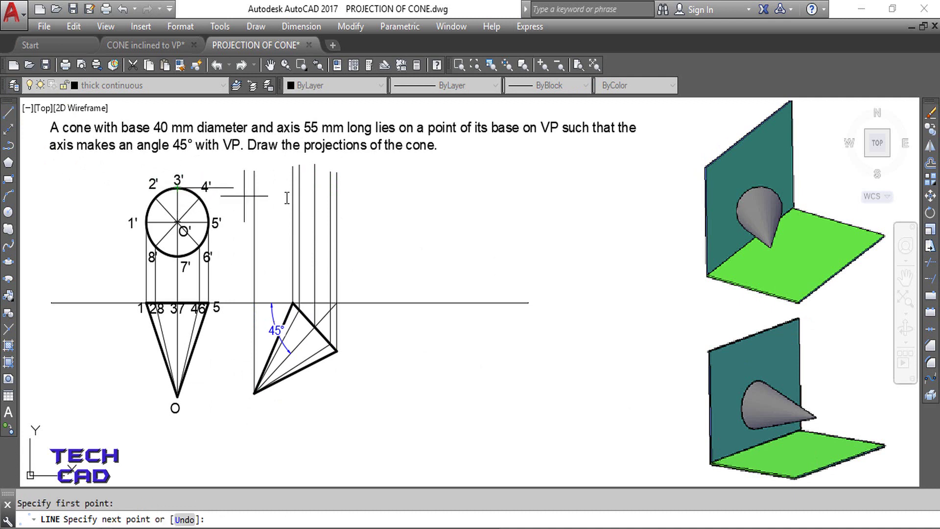
pyautogui.click(379, 187)
pyautogui.press('Return')
pyautogui.press('Return')
pyautogui.click(200, 198)
pyautogui.click(393, 198)
pyautogui.press('Return')
# Draw horizontal projectors from circle points 5', 6' and 7' across the vertical projectors
pyautogui.press('Return')
pyautogui.click(210, 222)
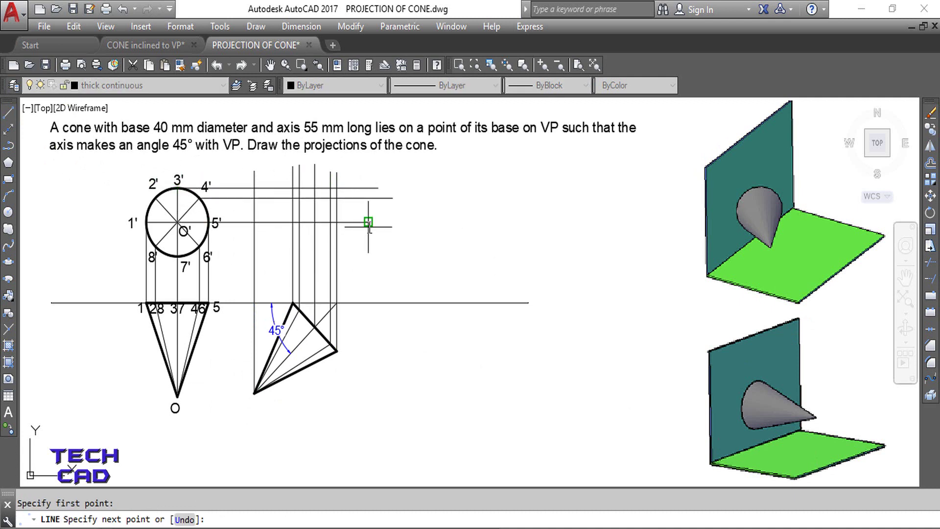
pyautogui.click(368, 221)
pyautogui.press('Return')
pyautogui.press('Return')
pyautogui.click(178, 255)
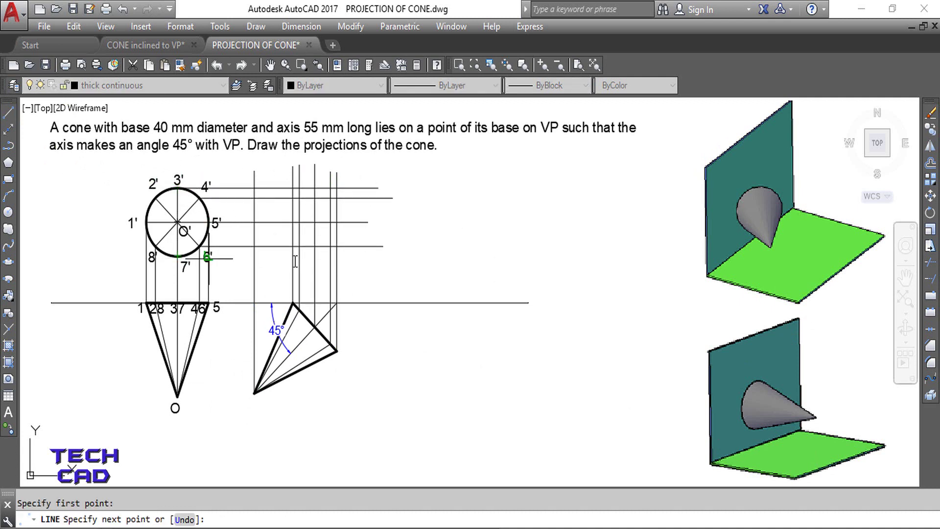
pyautogui.click(383, 256)
pyautogui.press('Escape')
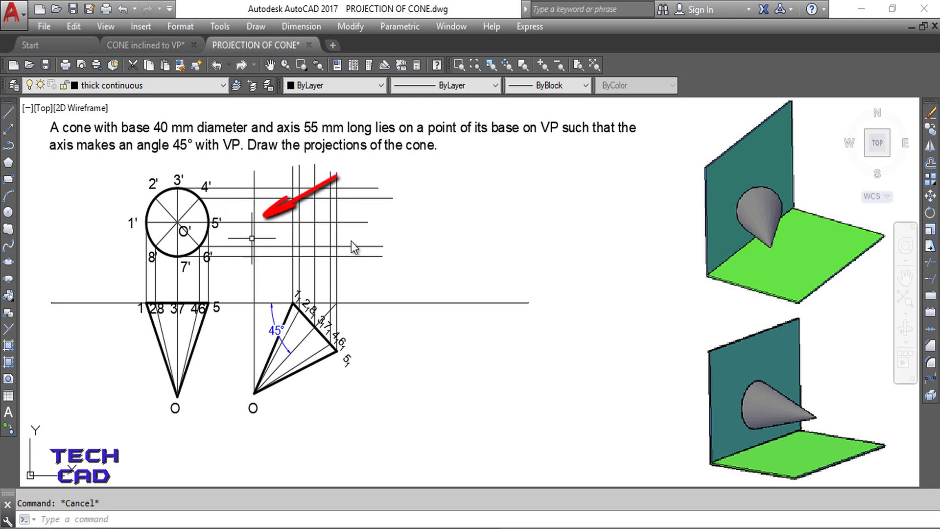
# Copy the O' label to where the apex's vertical projector crosses the horizontal centre projector
pyautogui.click(185, 231)
pyautogui.click(930, 128)
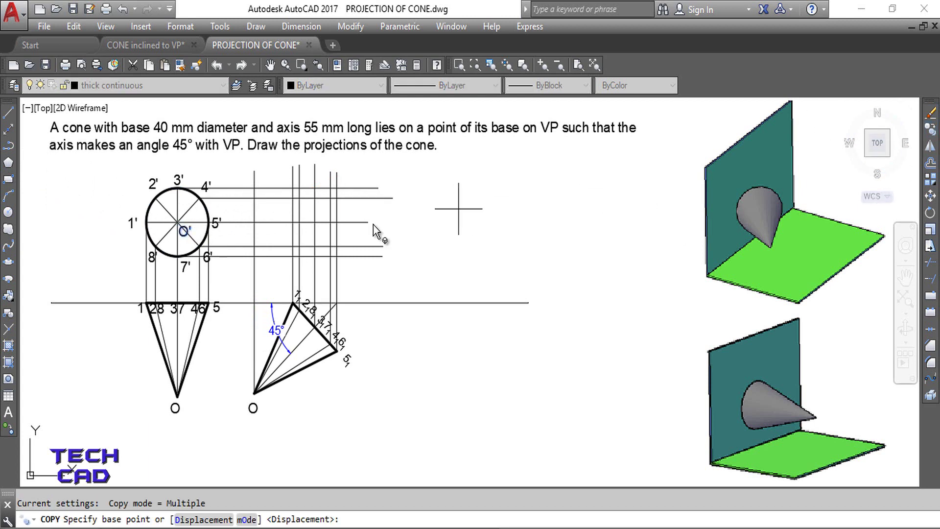
pyautogui.click(191, 224)
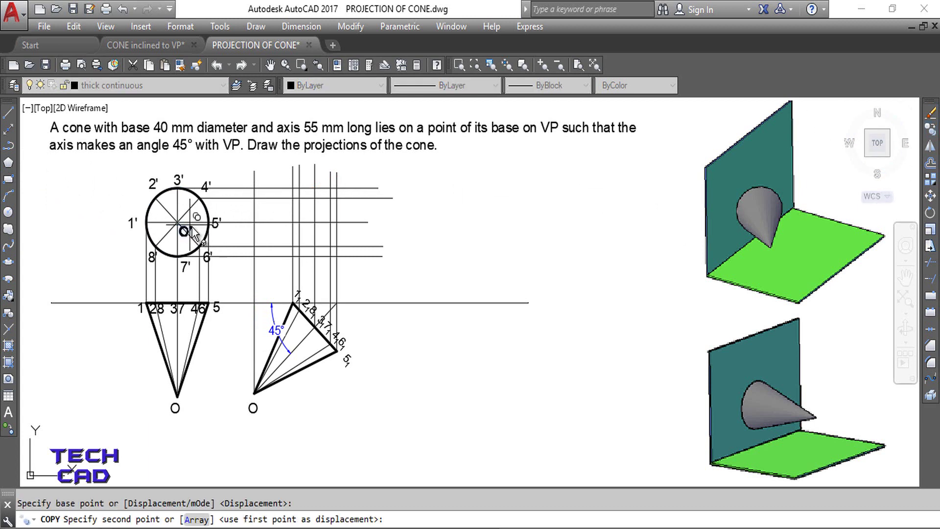
pyautogui.click(252, 223)
pyautogui.press('Escape')
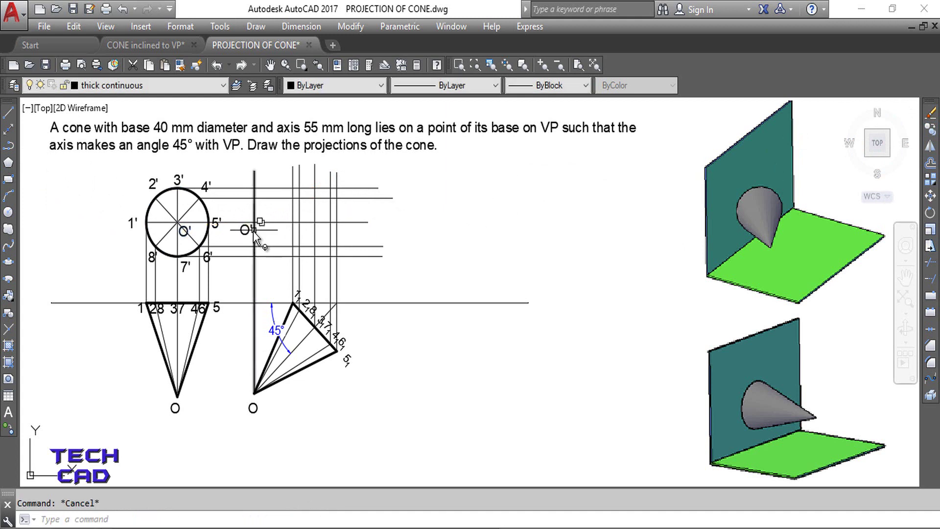
# Change the copied apex label to O1' with the 1 as a subscript
pyautogui.doubleClick(249, 230)
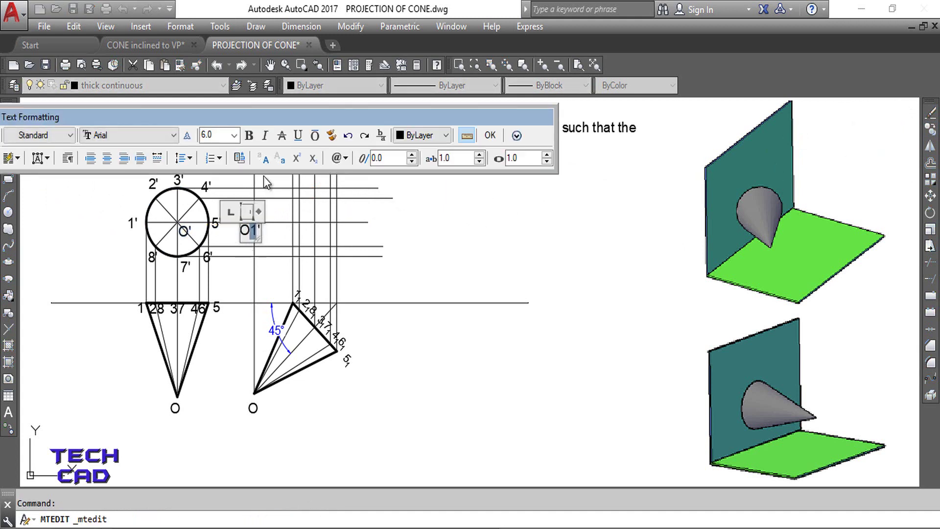
pyautogui.click(313, 159)
pyautogui.click(490, 136)
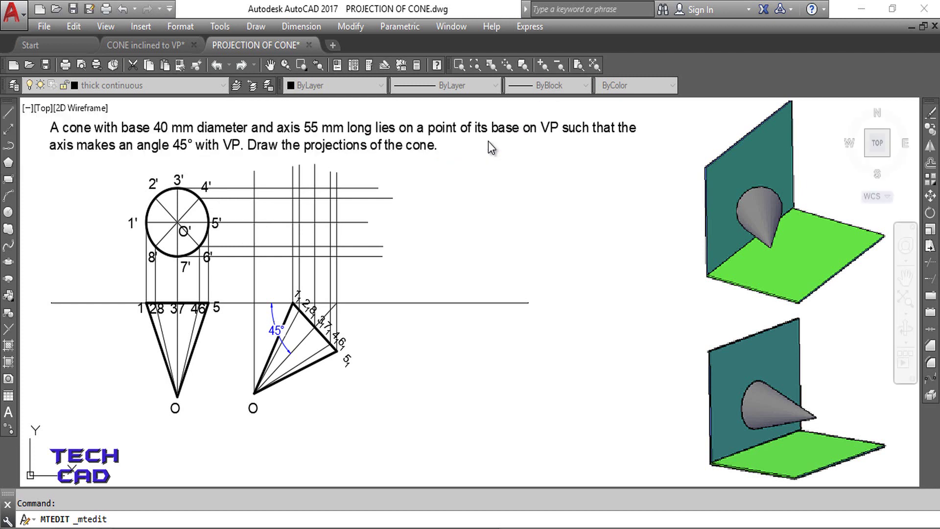
pyautogui.click(247, 229)
pyautogui.press('Delete')
# Copy the O1' label beside the projected position of point 1 and change the copy to 1' with subscript 1
pyautogui.scroll(2, 279, 230)
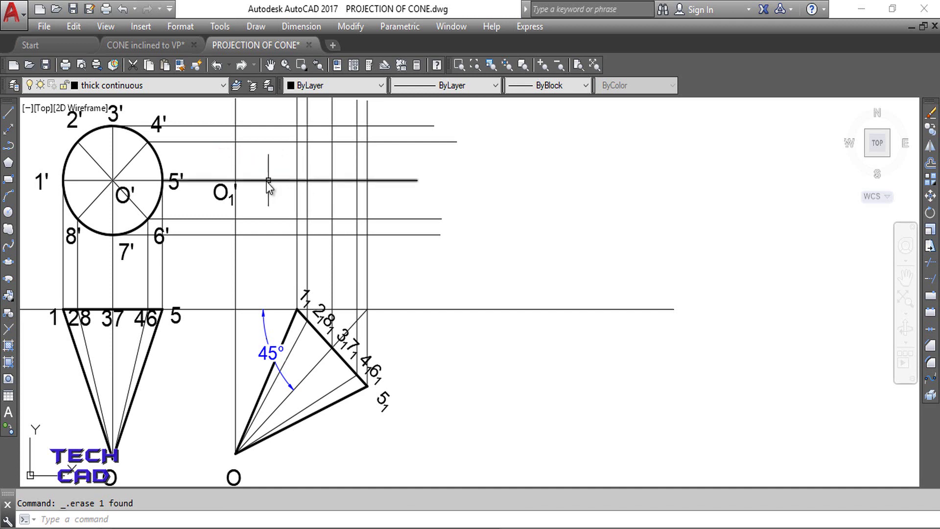
pyautogui.click(930, 129)
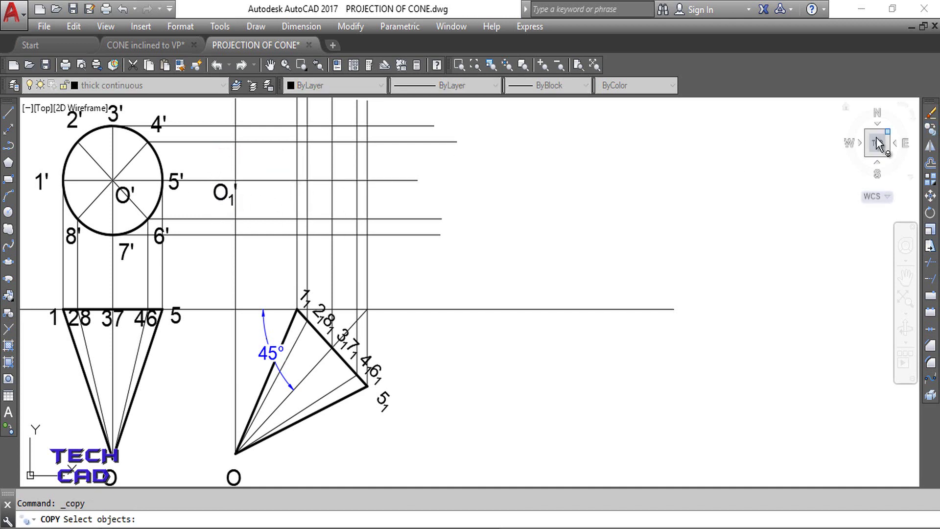
pyautogui.click(221, 195)
pyautogui.press('Return')
pyautogui.click(225, 196)
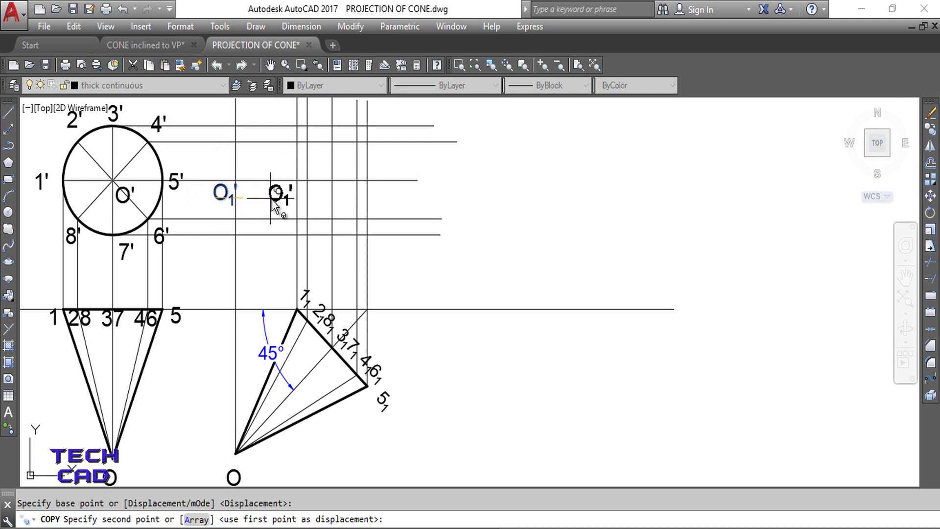
pyautogui.click(274, 198)
pyautogui.press('Return')
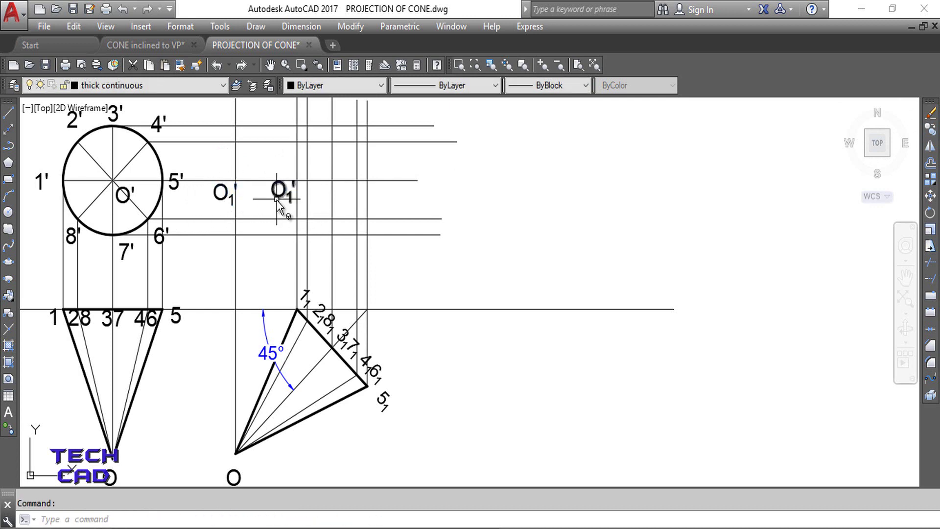
pyautogui.doubleClick(277, 198)
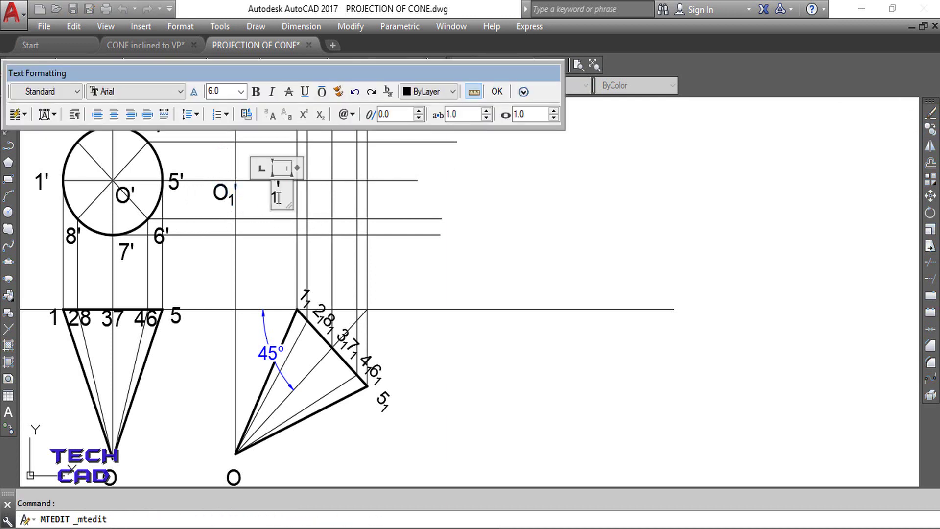
pyautogui.click(497, 91)
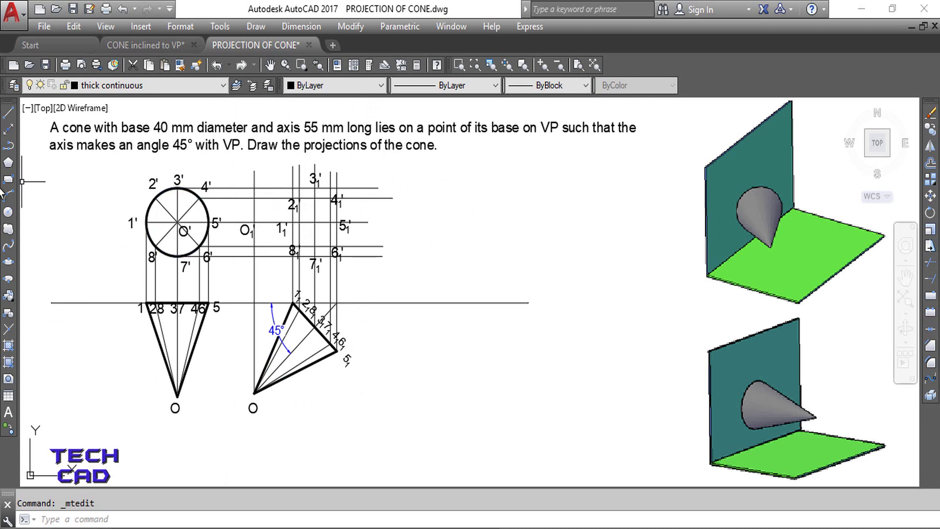
# Draw an ellipse for the projected base, with one axis from point 1 to point 5 and the other reaching point 3
pyautogui.click(8, 263)
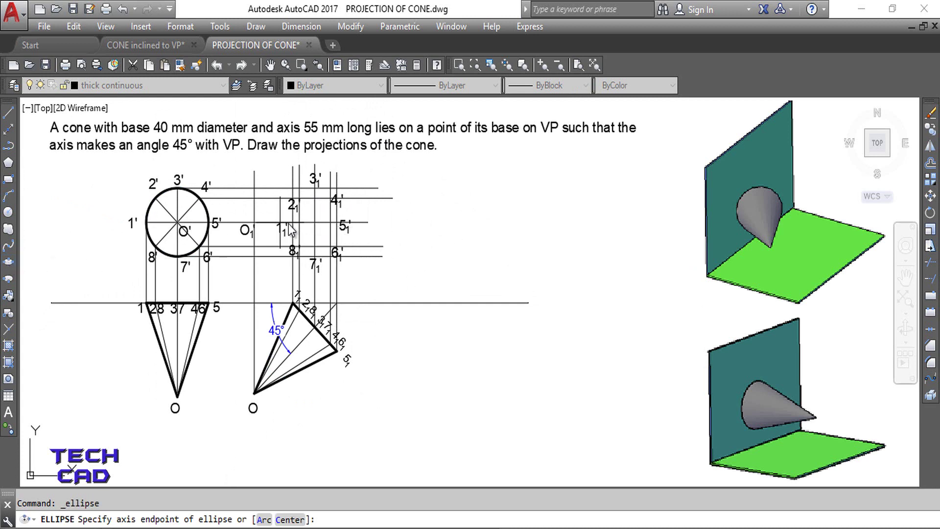
pyautogui.press('F3')
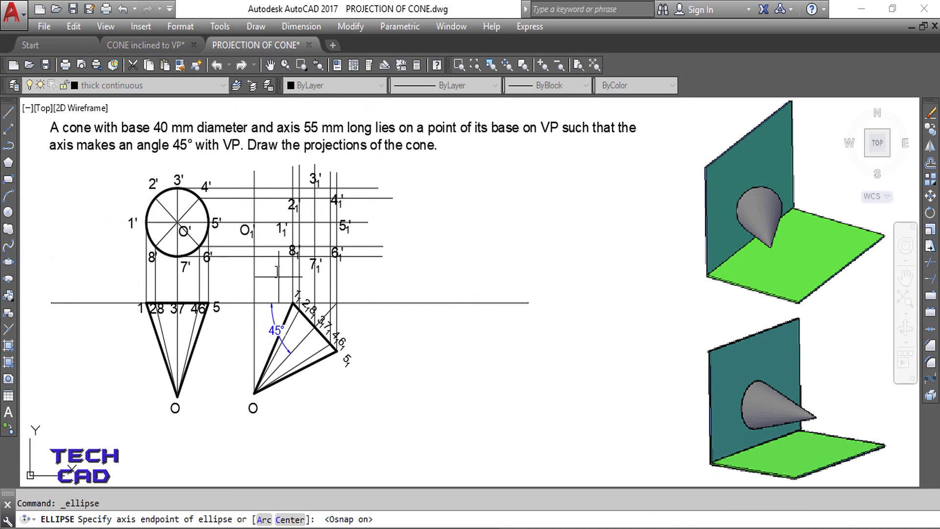
pyautogui.click(290, 222)
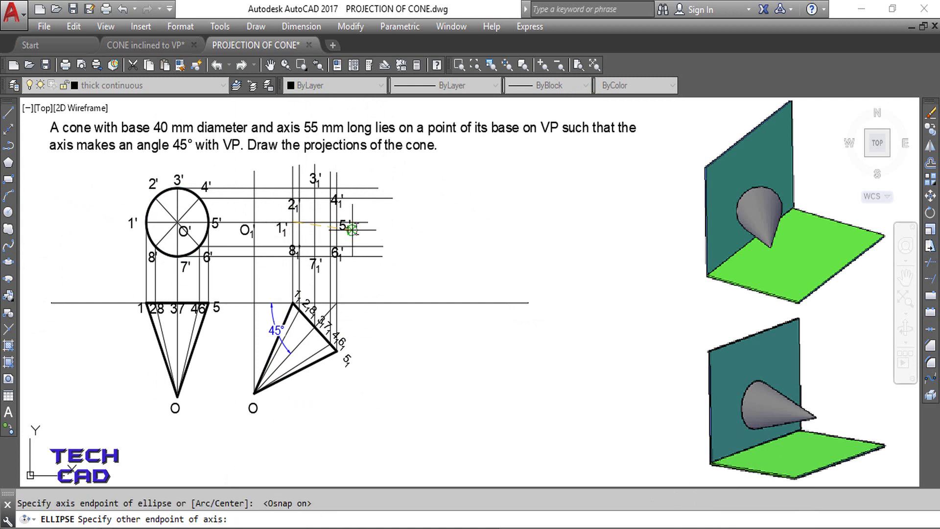
pyautogui.click(339, 223)
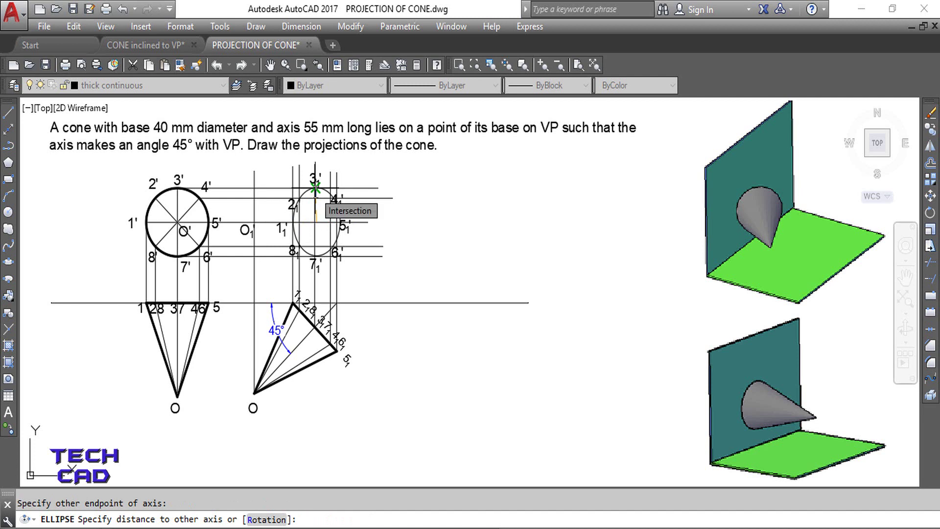
pyautogui.press('Escape')
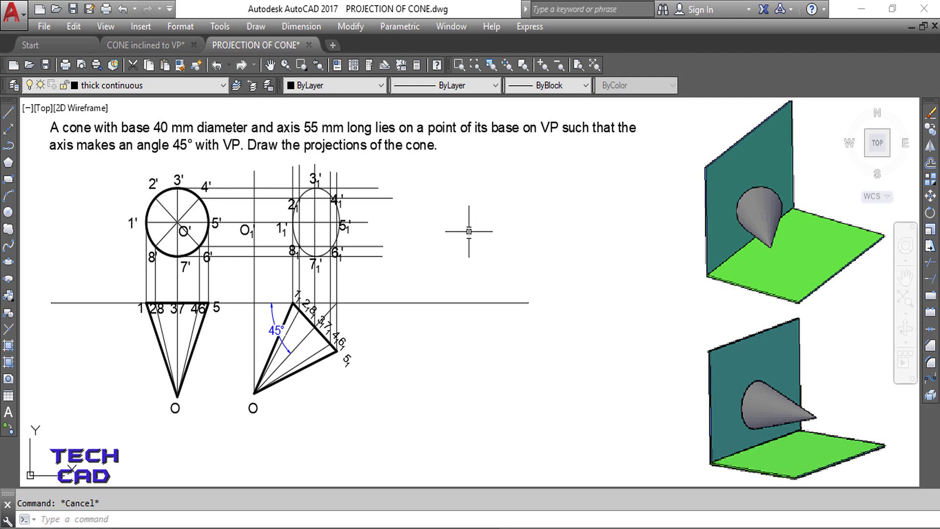
# Give the projected base ellipse a 0.40 mm lineweight
pyautogui.click(338, 212)
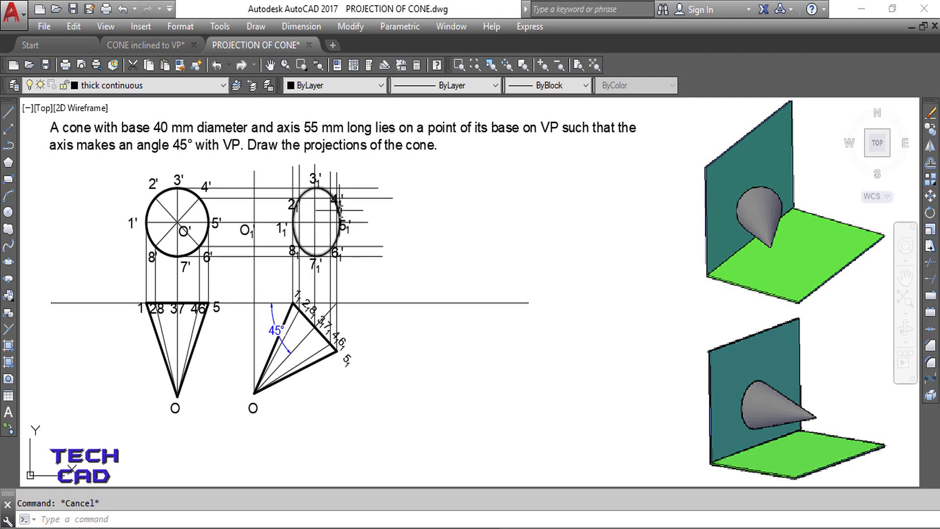
pyautogui.click(339, 215)
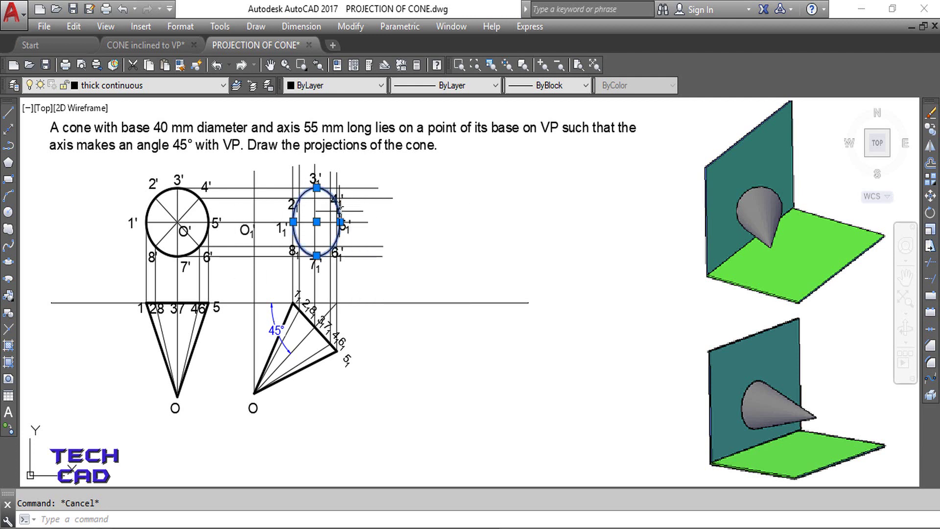
pyautogui.click(583, 86)
pyautogui.click(530, 199)
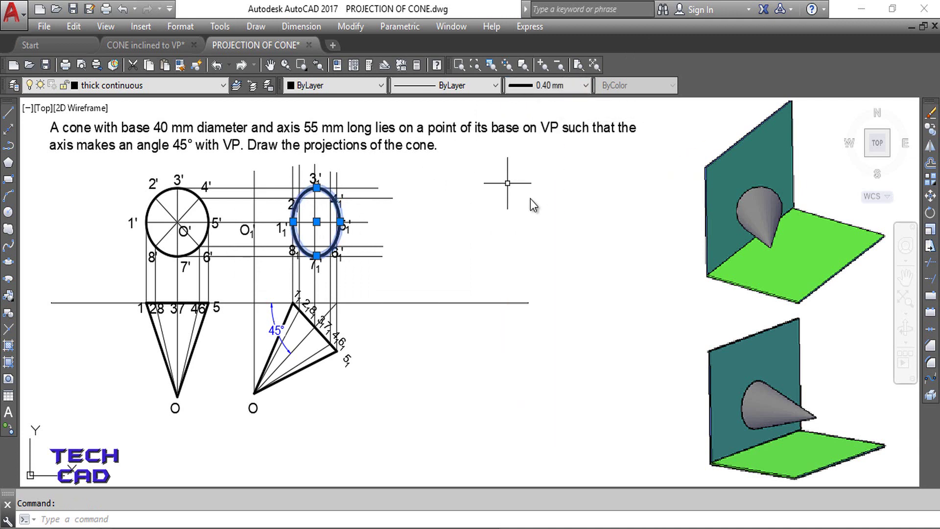
pyautogui.press('Escape')
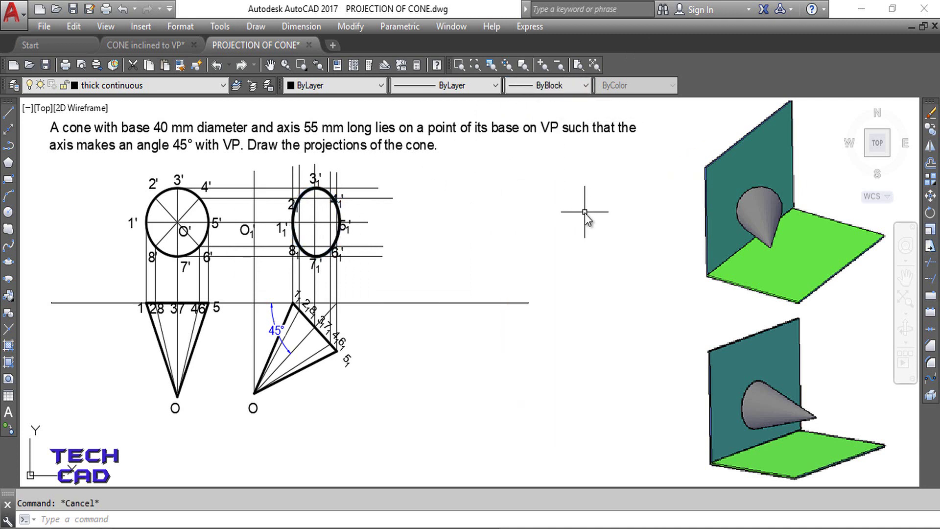
# Draw two lines from the projected apex O1' to points 3 and 7 on the ellipse
pyautogui.click(12, 111)
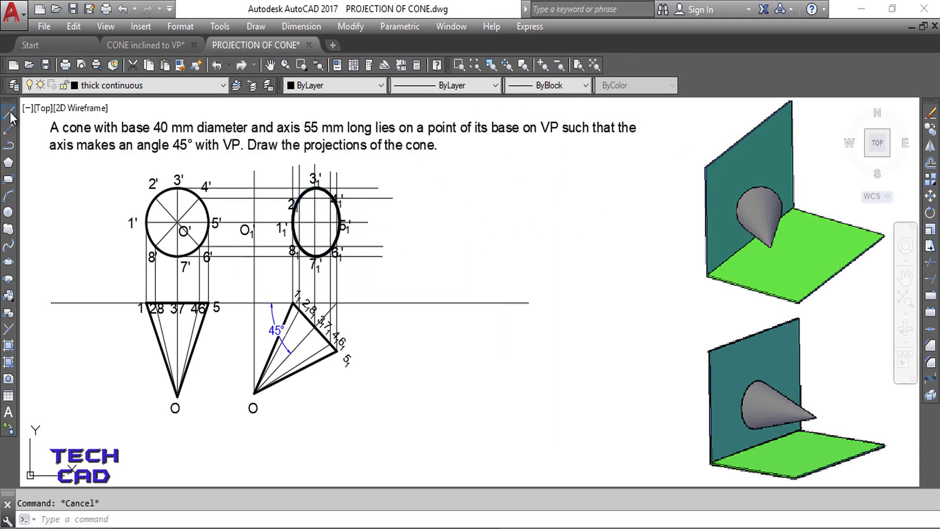
pyautogui.click(255, 222)
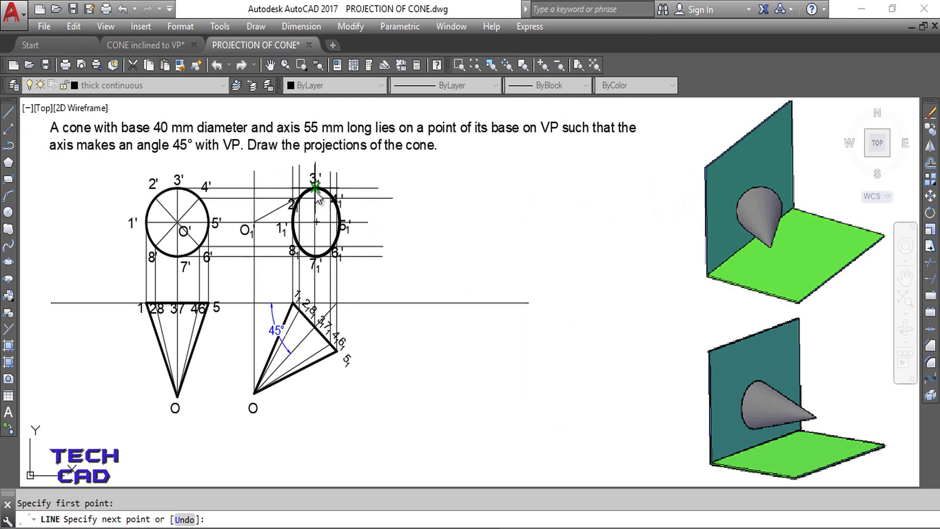
pyautogui.press('Return')
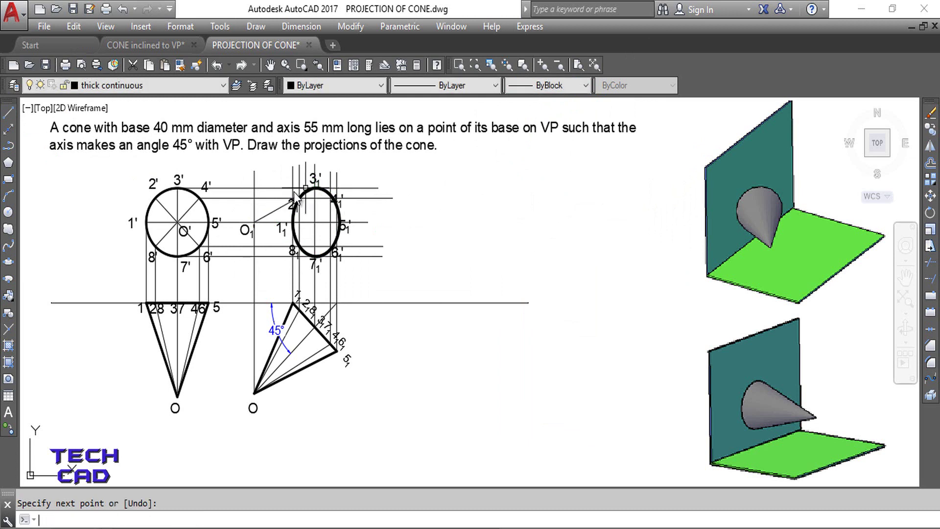
pyautogui.press('Return')
pyautogui.click(254, 221)
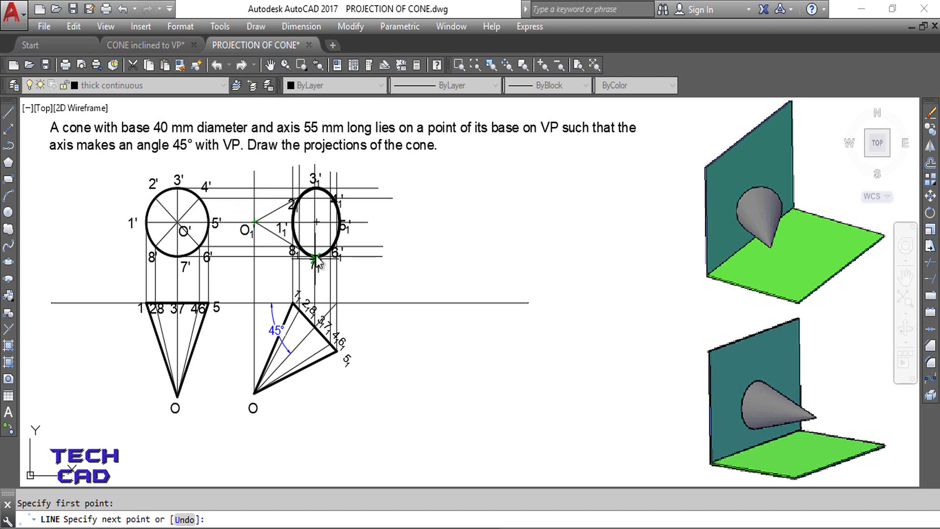
pyautogui.click(312, 258)
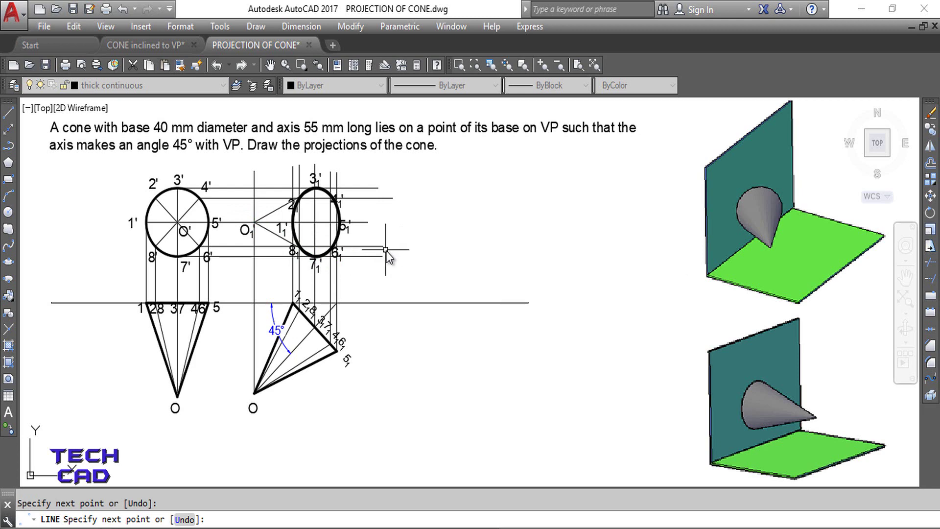
pyautogui.press('Escape')
pyautogui.scroll(2, 289, 203)
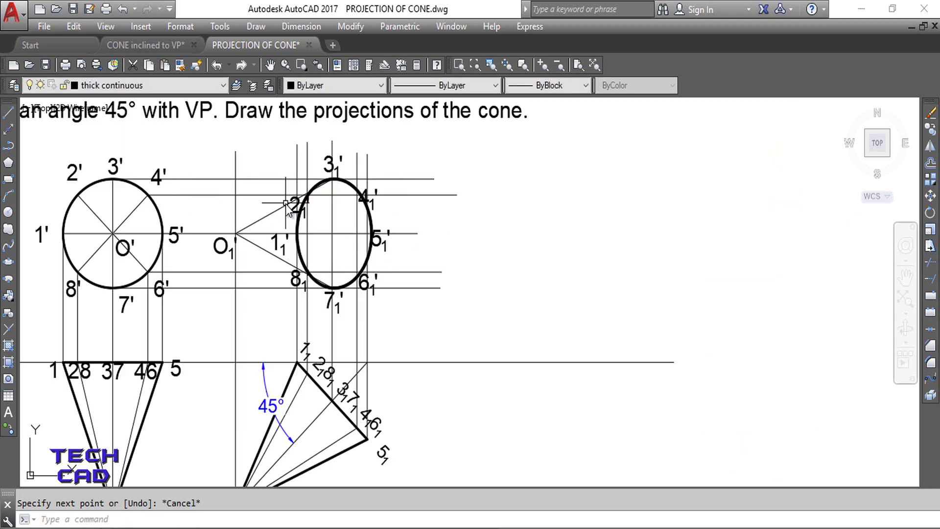
# Trim away the apex-side half of the projected base ellipse, using the vertical projector through points 3 and 7 as the cutting edge
pyautogui.scroll(-2, 362, 223)
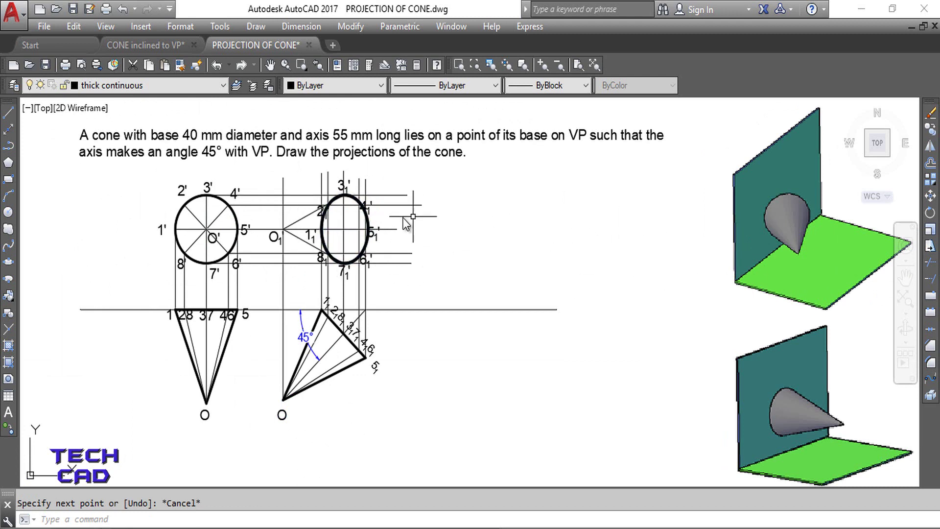
pyautogui.scroll(2, 335, 211)
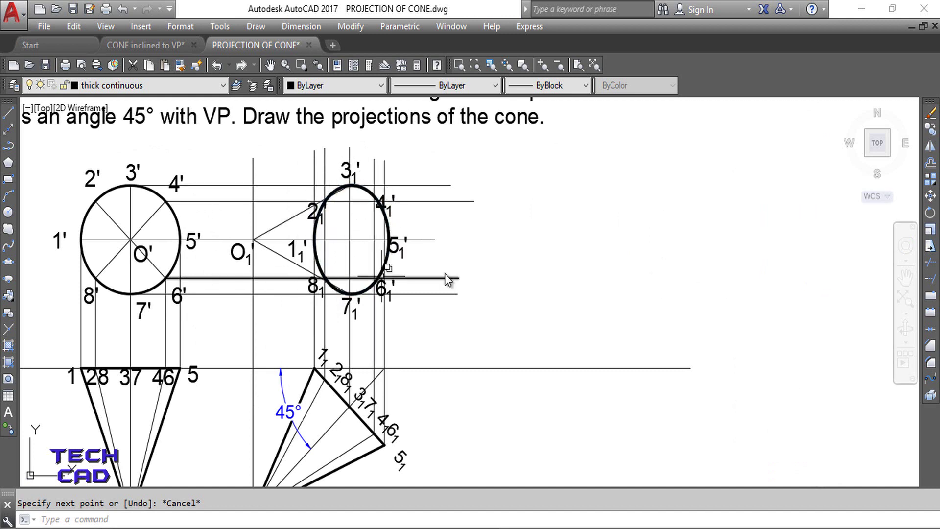
pyautogui.click(931, 263)
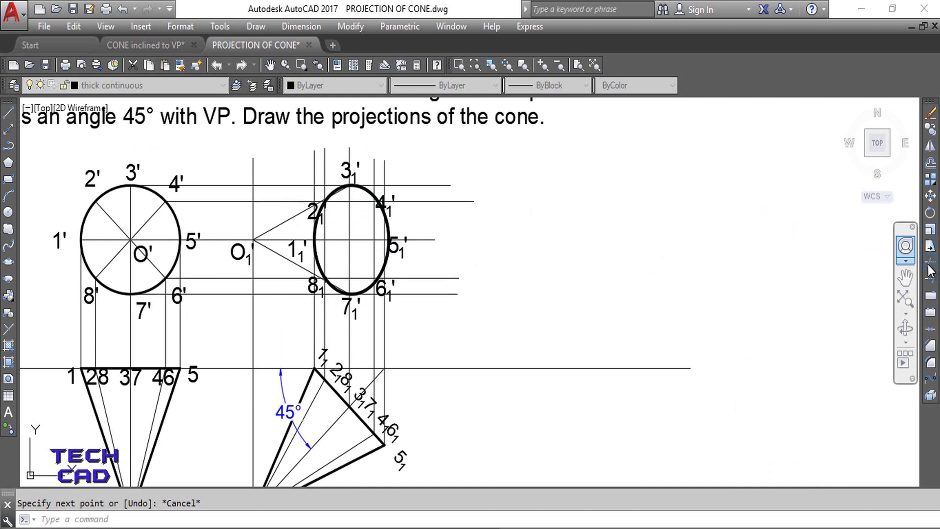
pyautogui.click(350, 153)
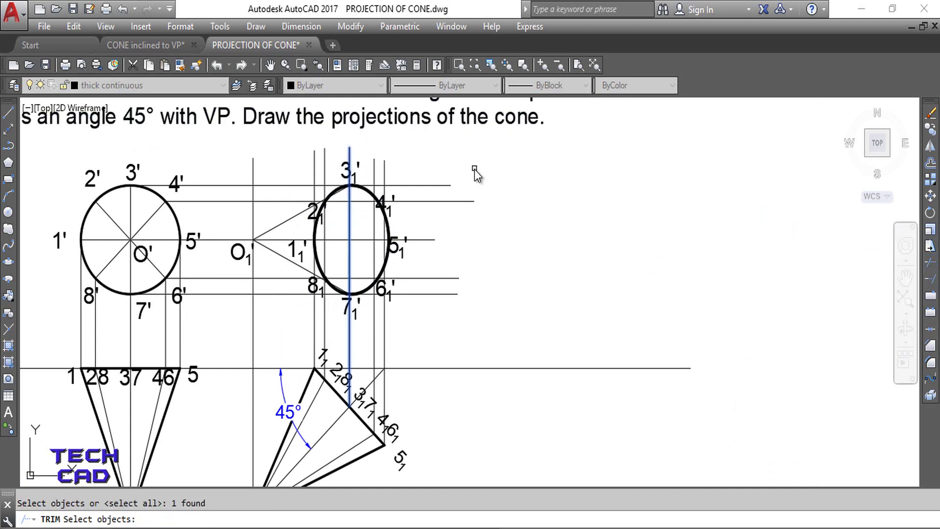
pyautogui.press('Return')
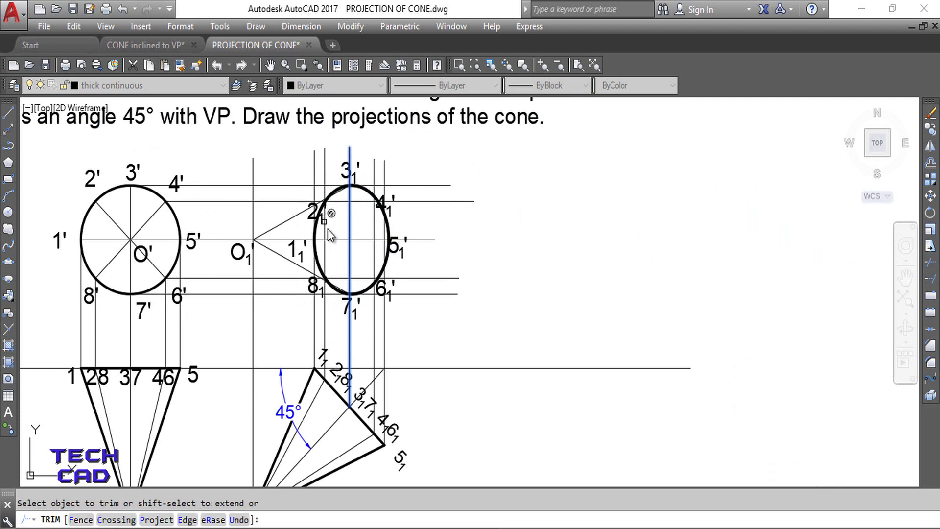
pyautogui.click(321, 271)
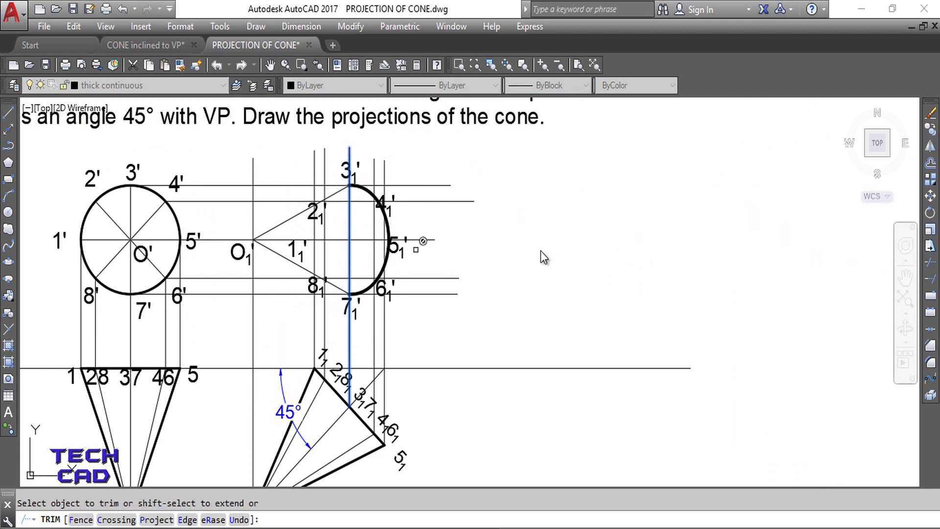
pyautogui.press('Escape')
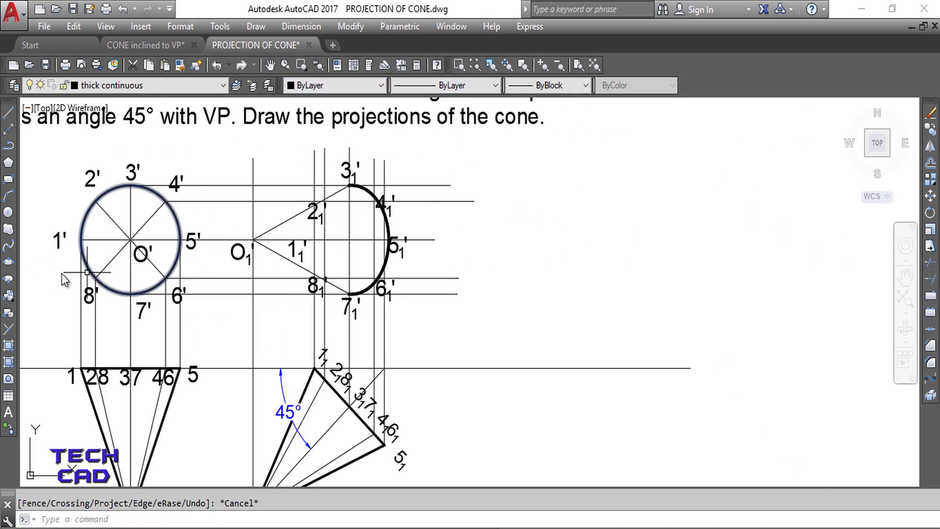
# Draw a full thin ellipse over the remaining half, with one axis from point 1 to point 5 and the other reaching point 3
pyautogui.click(9, 262)
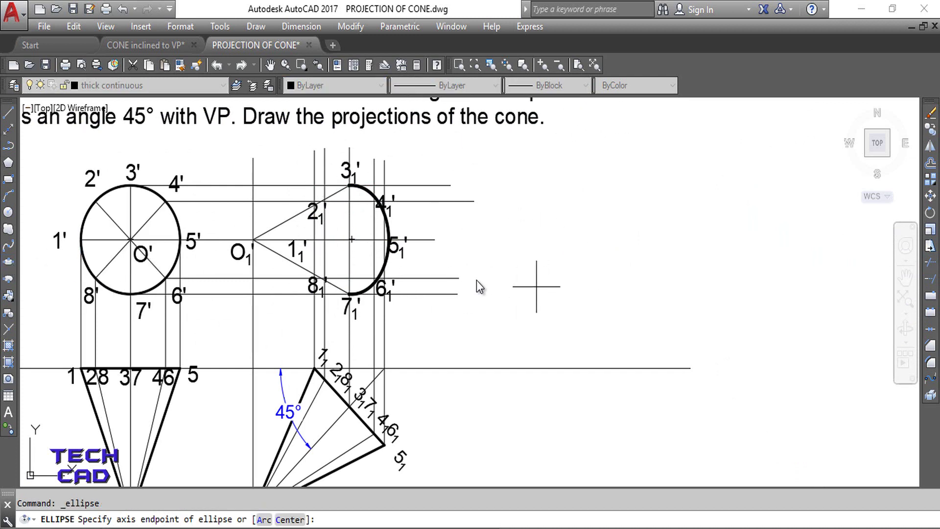
pyautogui.click(310, 240)
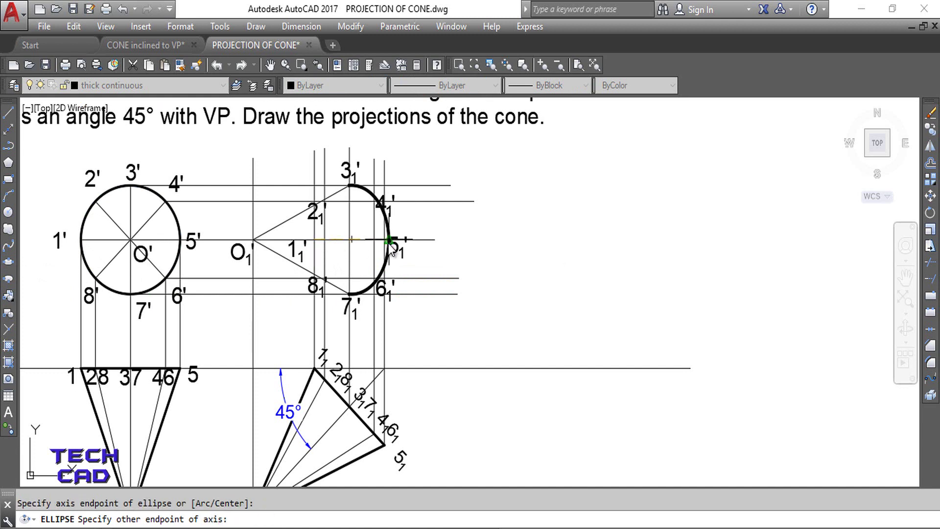
pyautogui.click(390, 240)
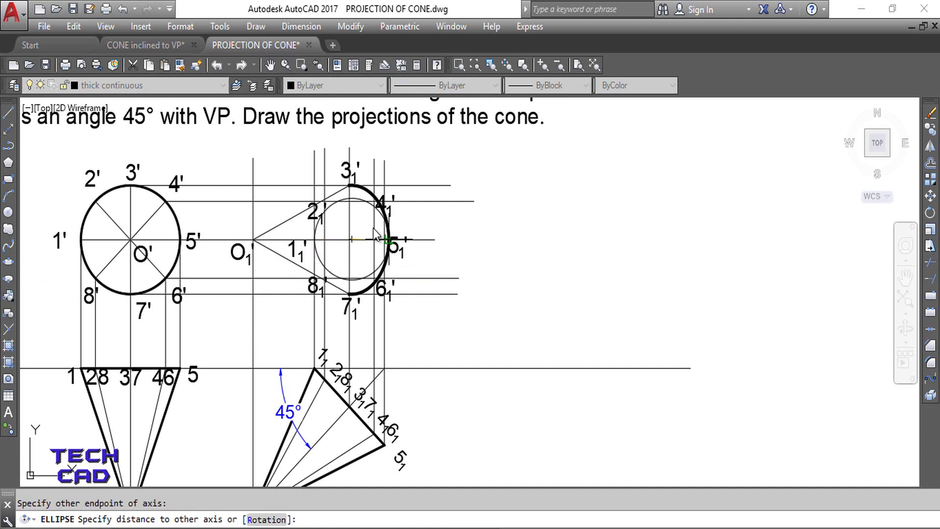
pyautogui.click(349, 186)
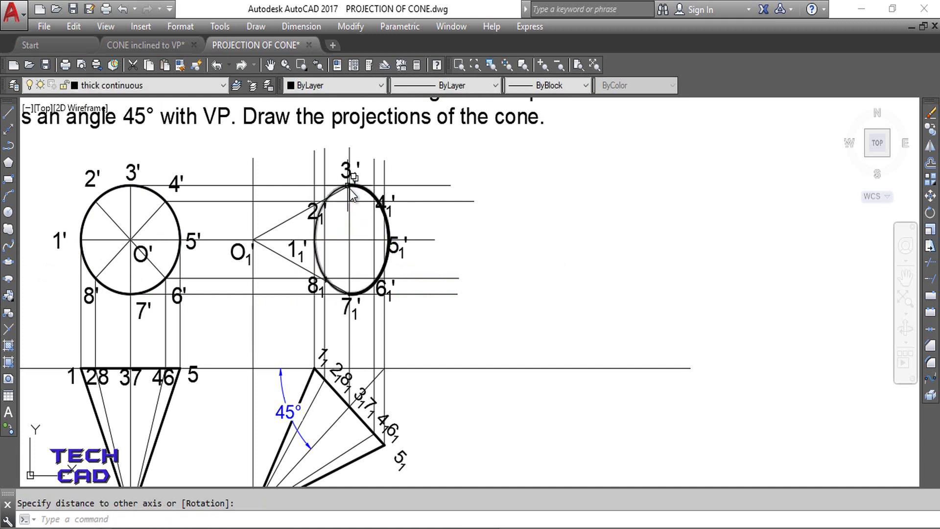
pyautogui.press('Escape')
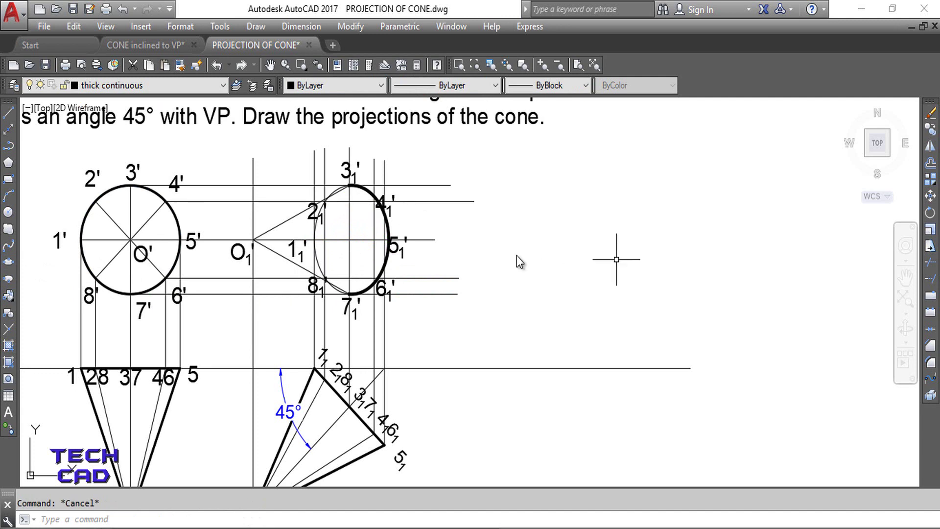
# Set the linetype of the new thin base ellipse to HIDDEN2
pyautogui.click(319, 263)
pyautogui.click(483, 86)
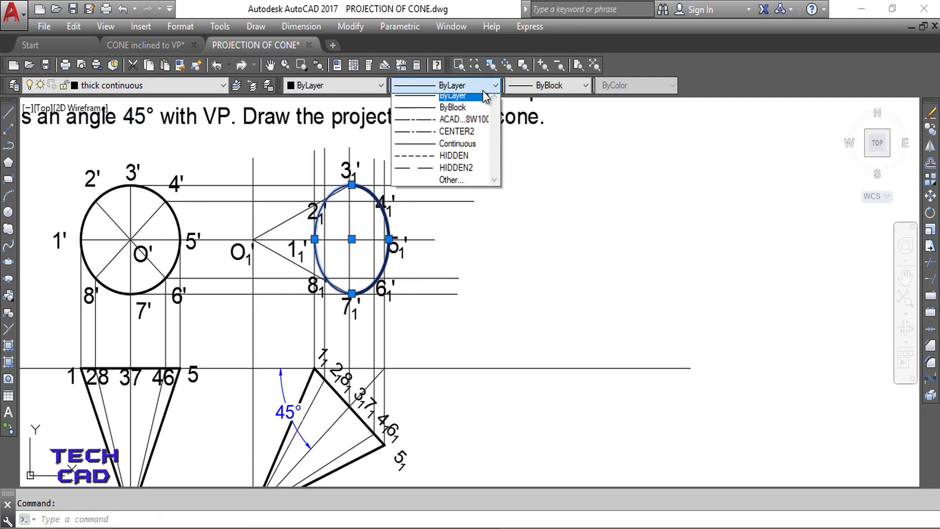
pyautogui.click(458, 167)
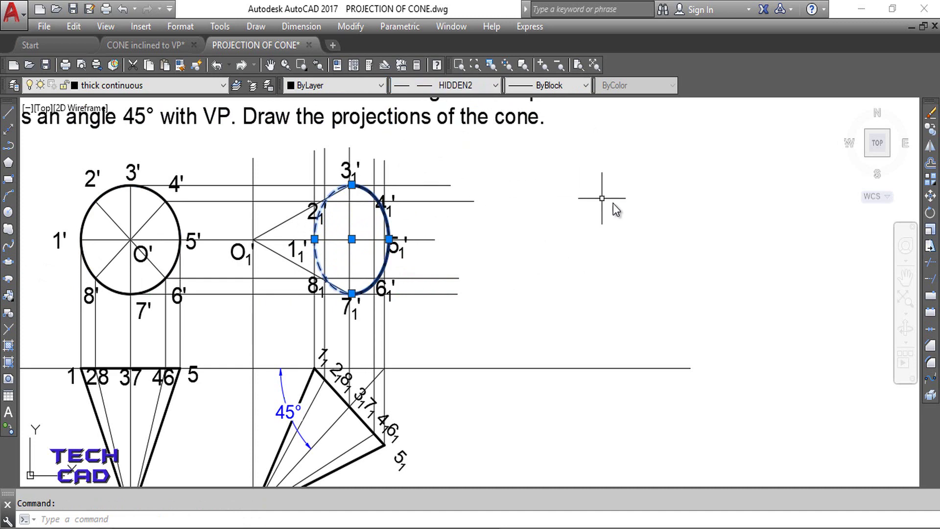
pyautogui.press('Escape')
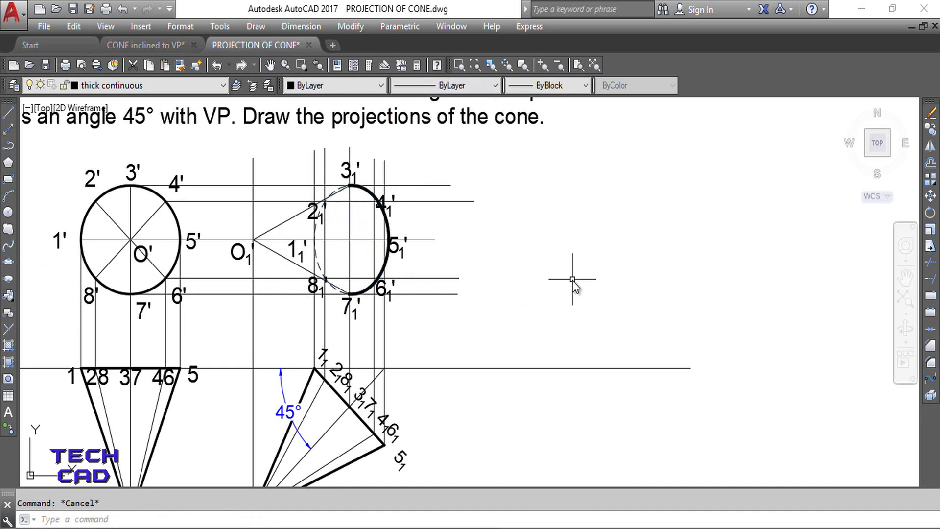
# Give the two lines from the projected apex O1' to points 3 and 7 a 0.40 mm lineweight
pyautogui.click(593, 66)
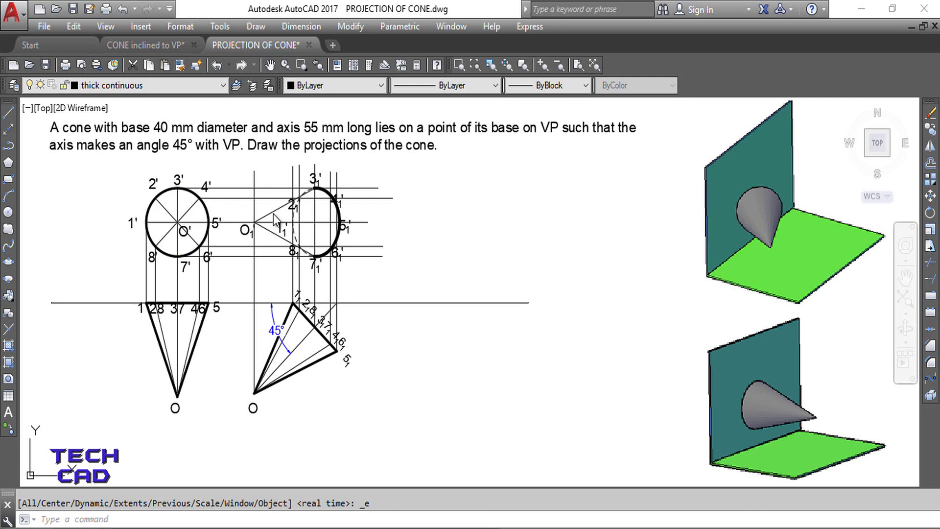
pyautogui.click(273, 211)
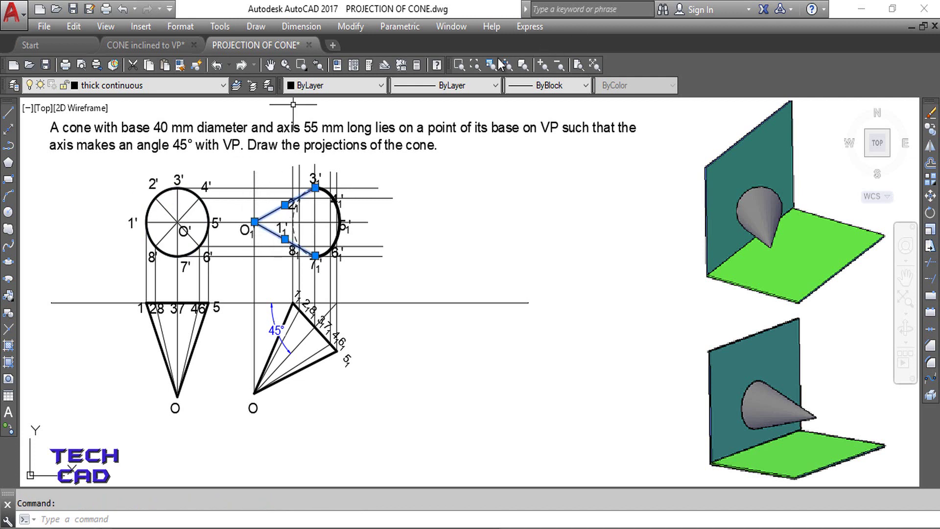
pyautogui.click(553, 85)
pyautogui.click(557, 100)
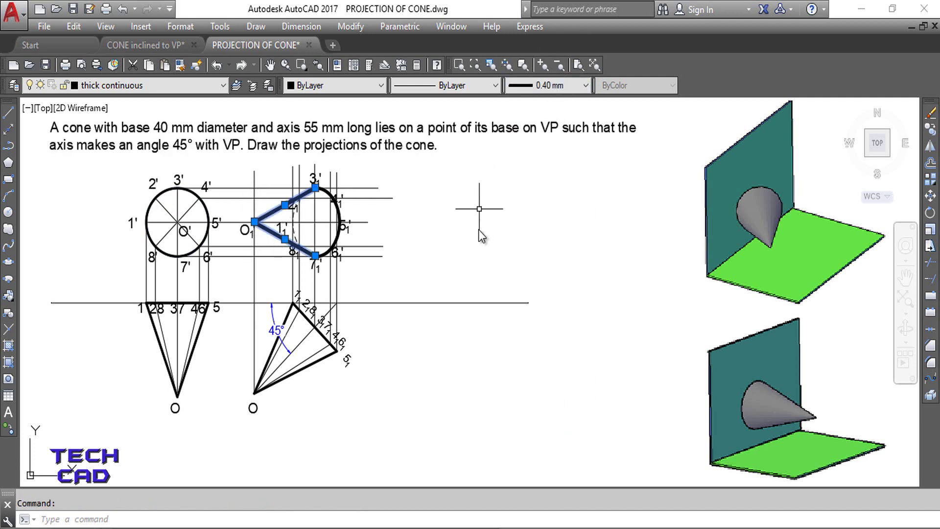
pyautogui.press('Escape')
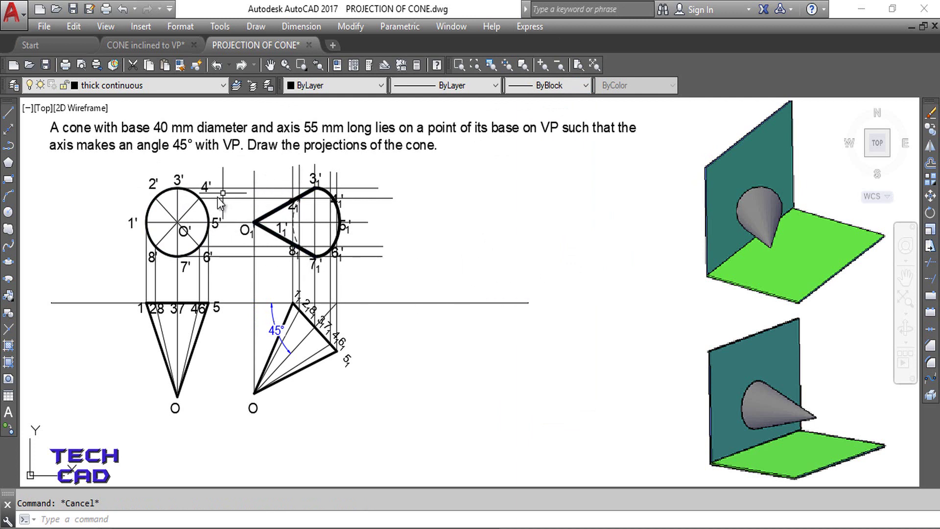
# Add a vertical linear dimension for the axis length of the upright cone in the first top view, placed beside the triangle
pyautogui.scroll(2, 231, 209)
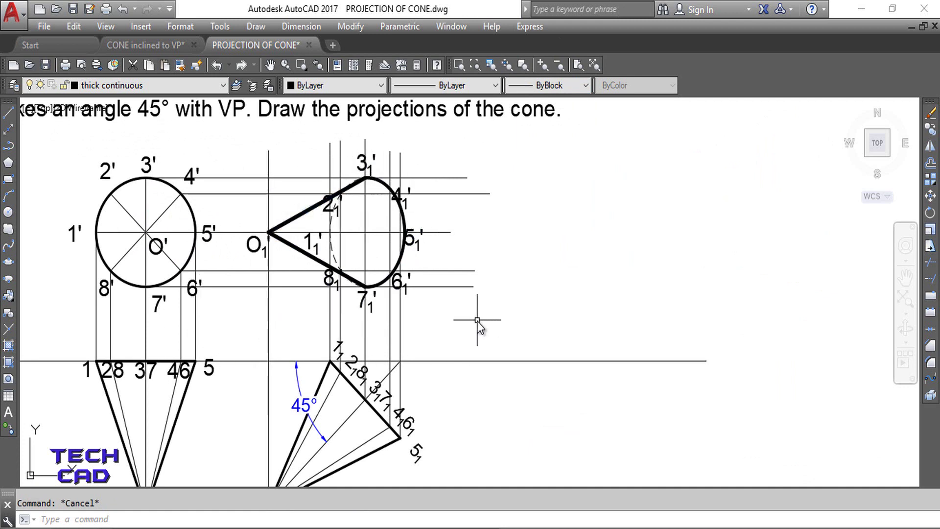
pyautogui.scroll(-3, 469, 334)
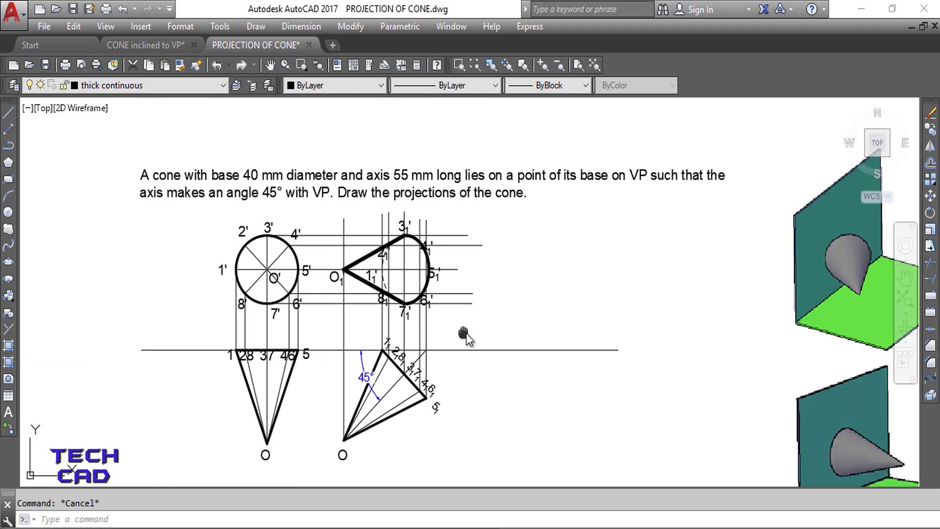
pyautogui.moveTo(466, 333); pyautogui.dragTo(513, 332, button='middle')
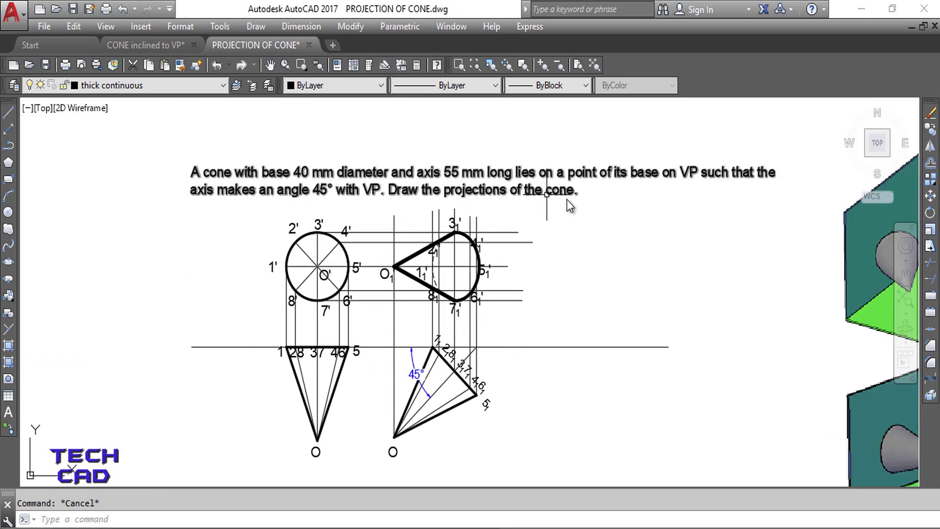
pyautogui.click(301, 27)
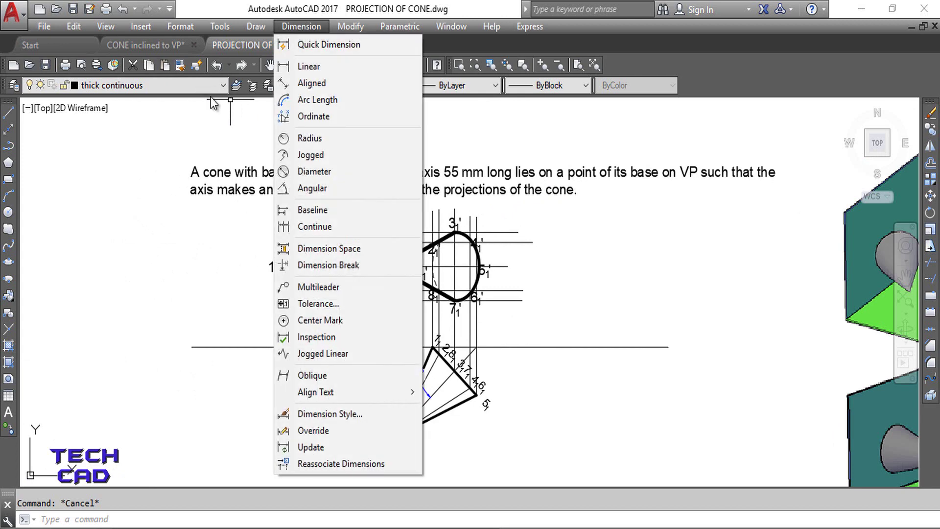
pyautogui.click(309, 63)
pyautogui.click(317, 439)
pyautogui.click(290, 346)
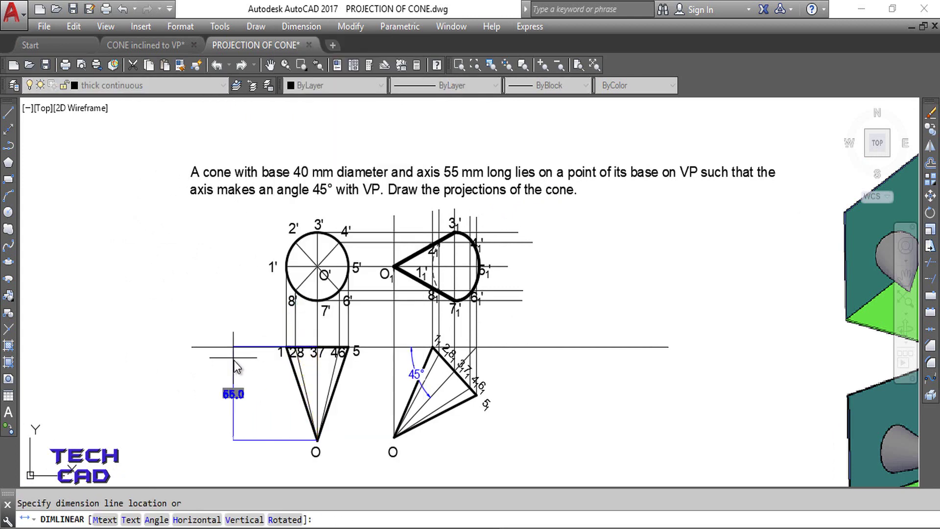
pyautogui.click(248, 363)
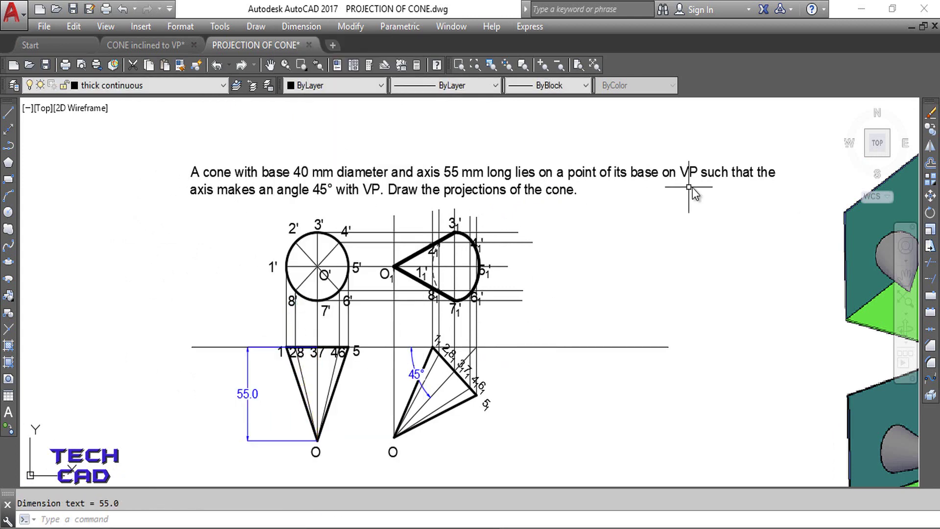
# Add a diameter dimension to the base circle in the first front view, with its text outside near points 1' and 2'
pyautogui.click(297, 25)
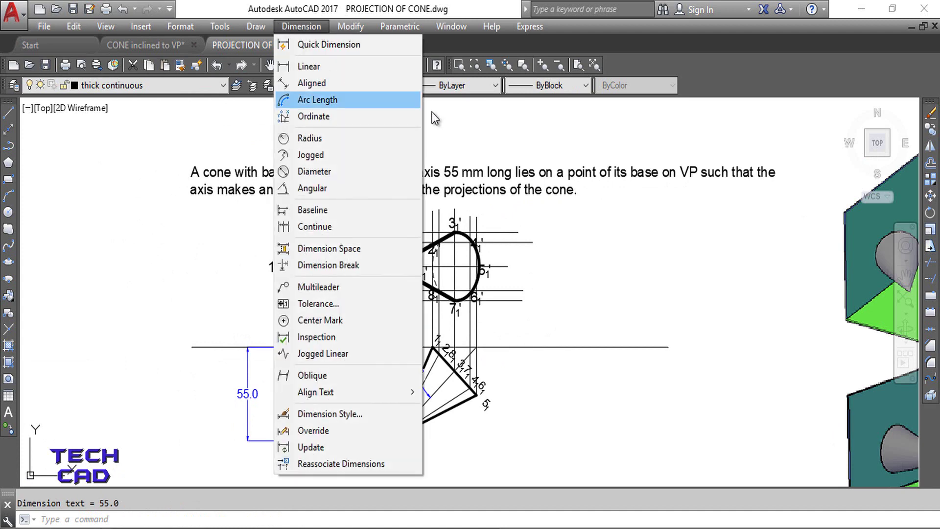
pyautogui.click(346, 171)
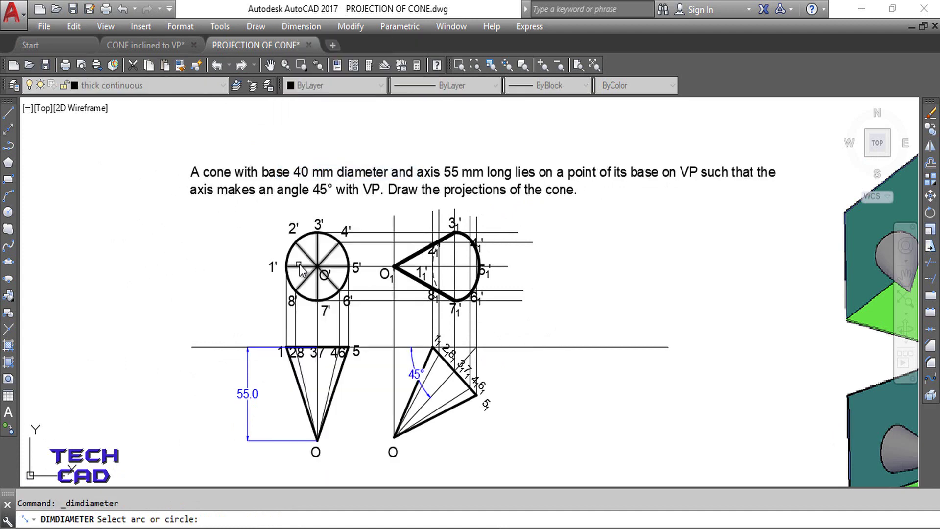
pyautogui.click(289, 254)
pyautogui.click(230, 244)
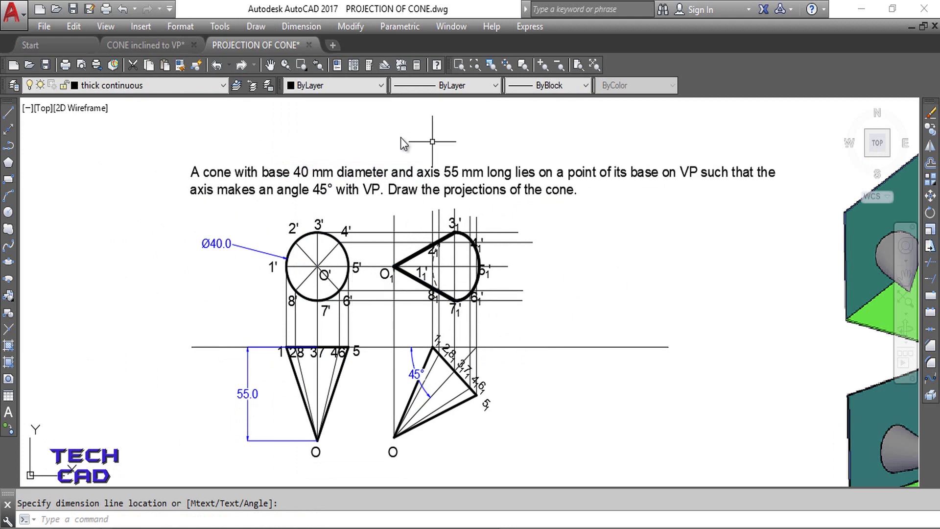
pyautogui.click(597, 68)
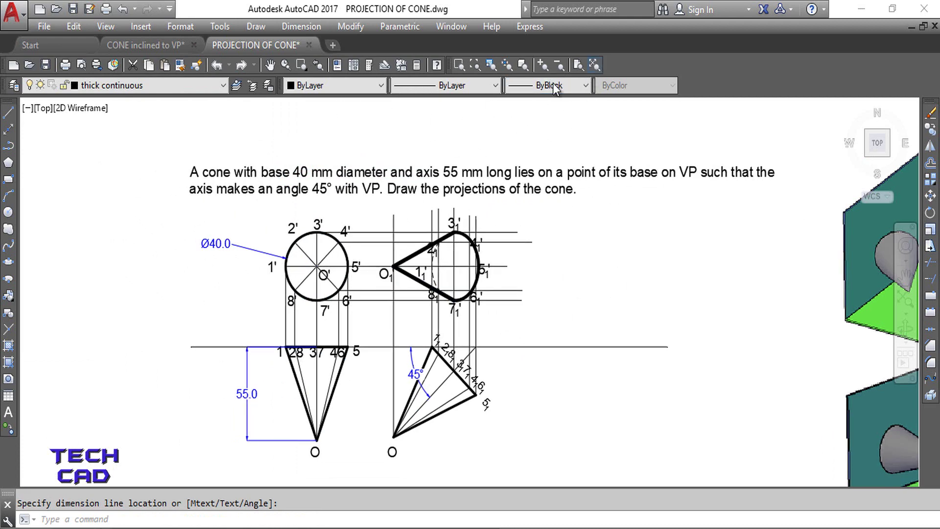